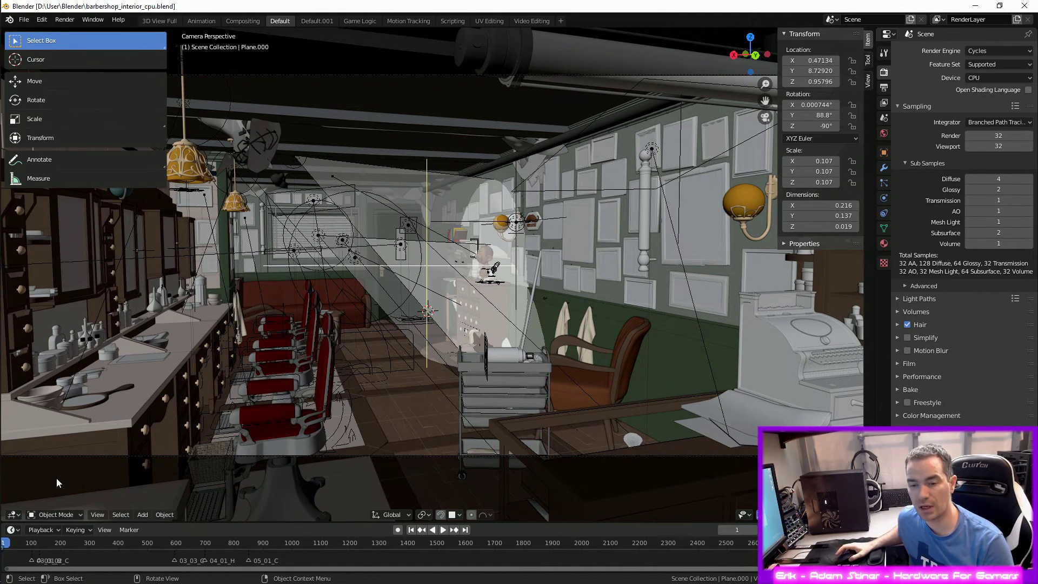
# - Bring up HWMonitor and review idle readings: 43 °C package, 2% CPU utilization
pyautogui.moveTo(3, 159)
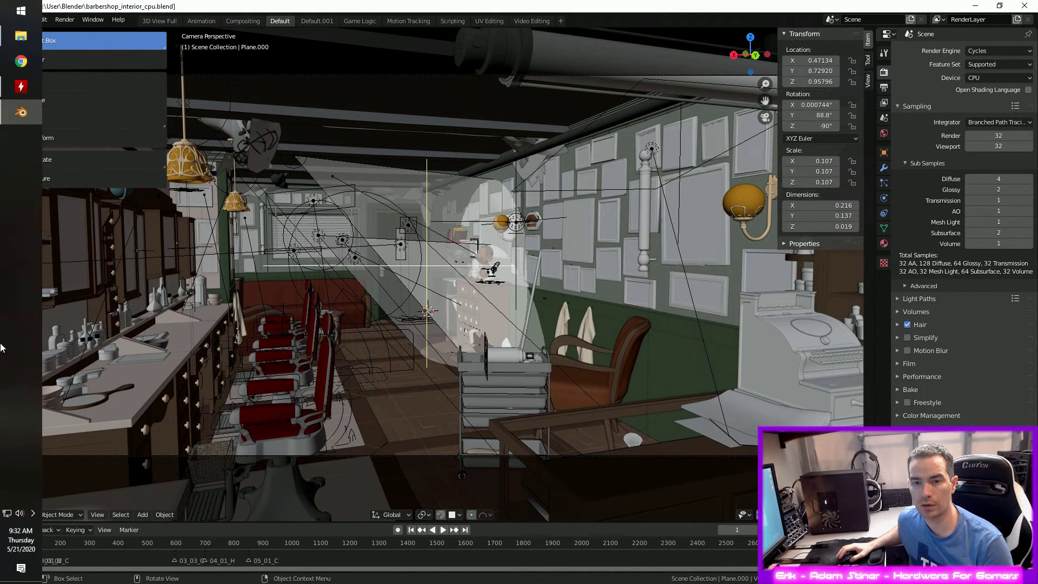
pyautogui.click(20, 87)
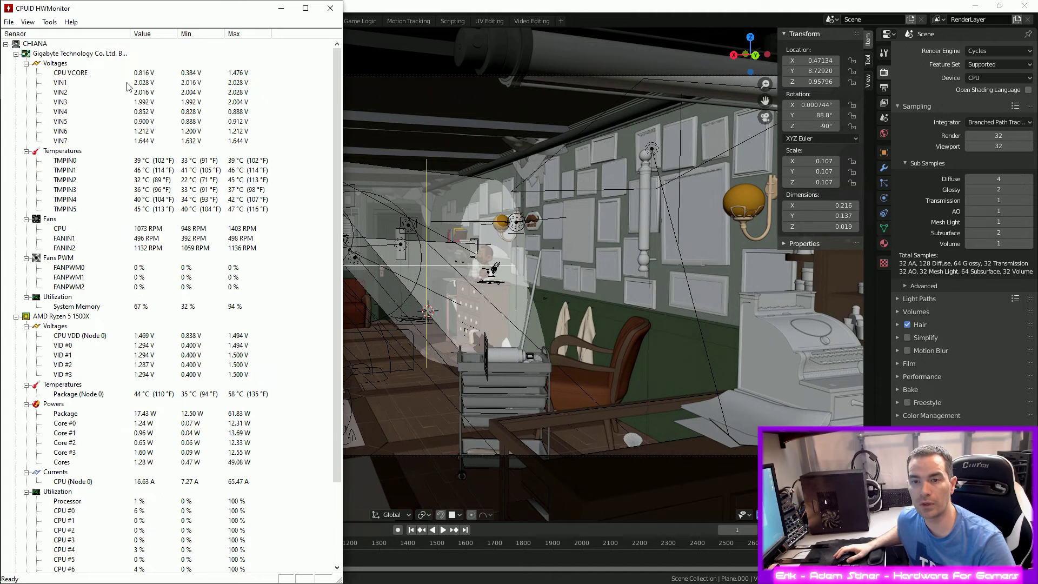
pyautogui.scroll(-1, 220, 279)
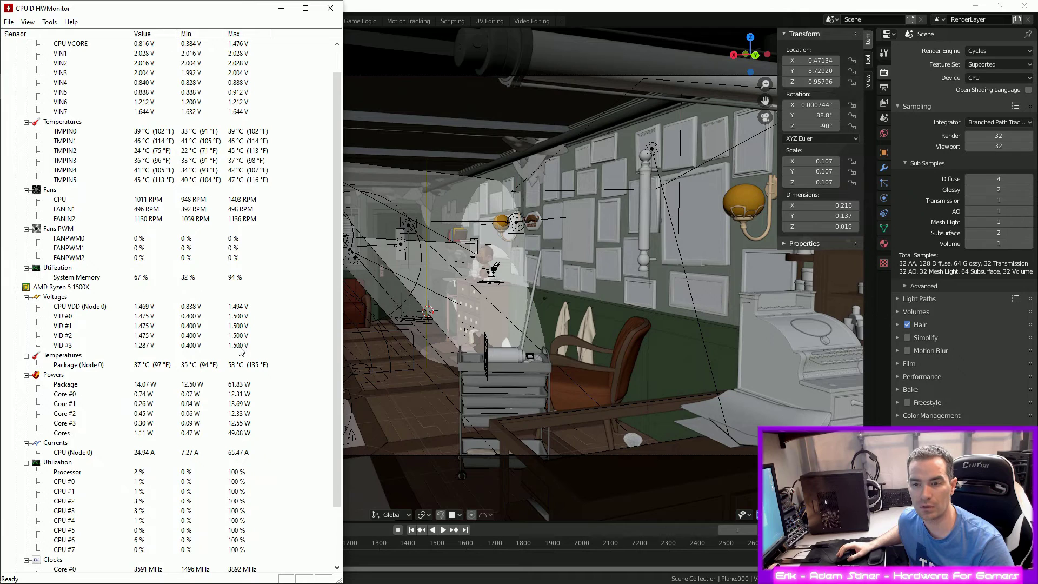
pyautogui.scroll(1, 281, 321)
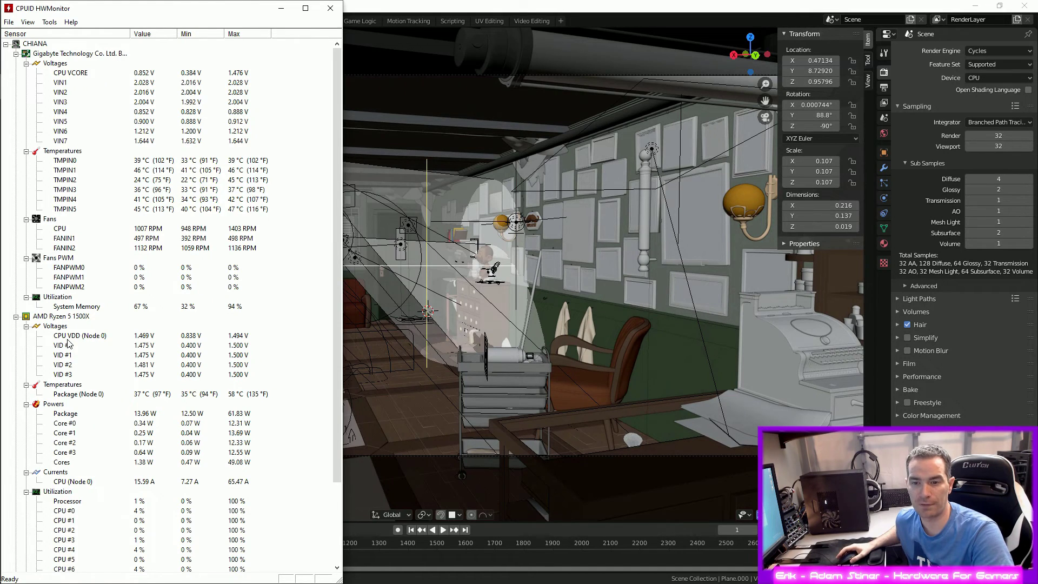
pyautogui.scroll(-1, 96, 344)
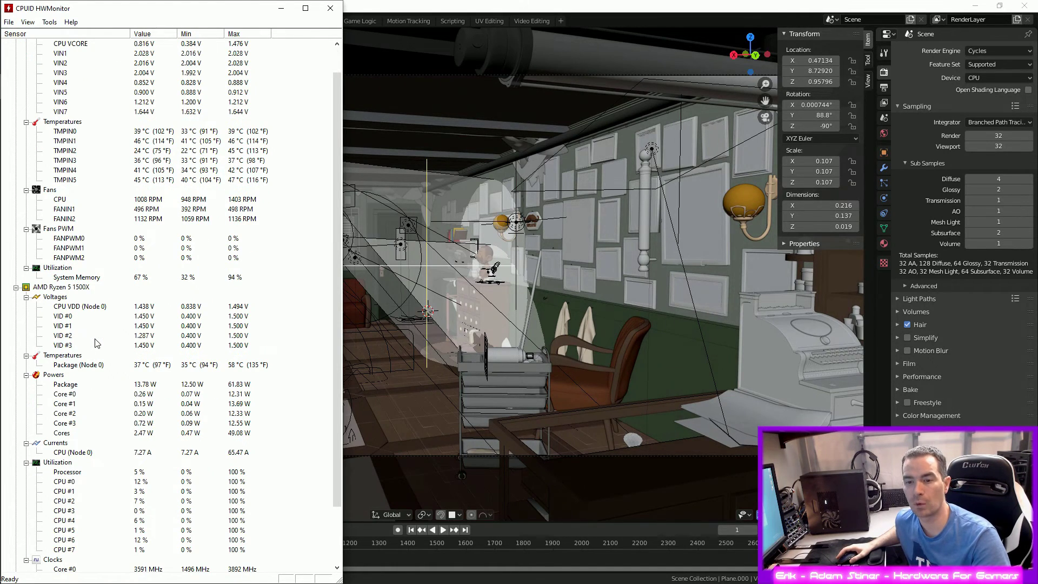
pyautogui.scroll(-1, 96, 343)
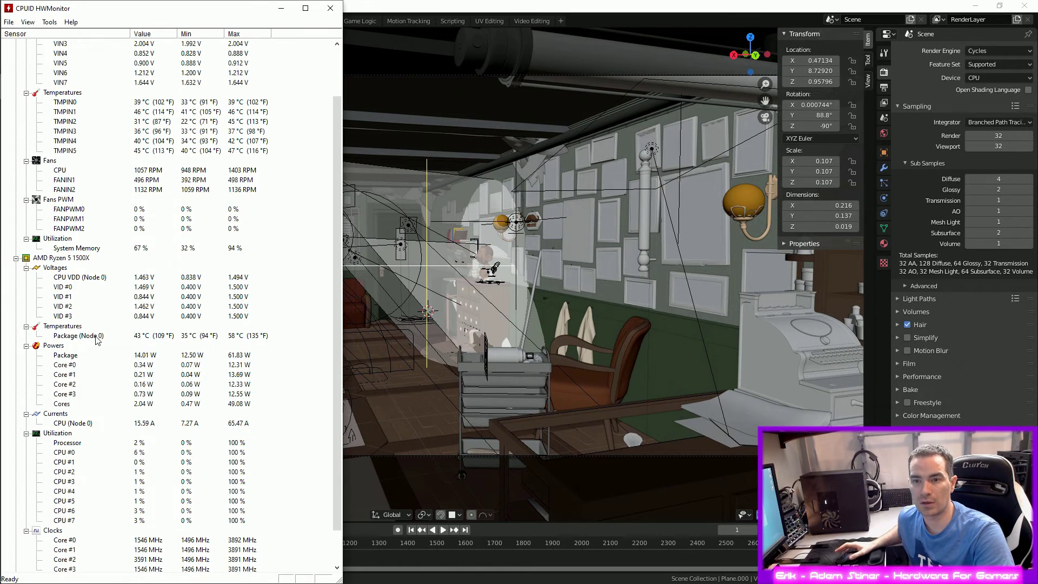
pyautogui.scroll(2, 197, 355)
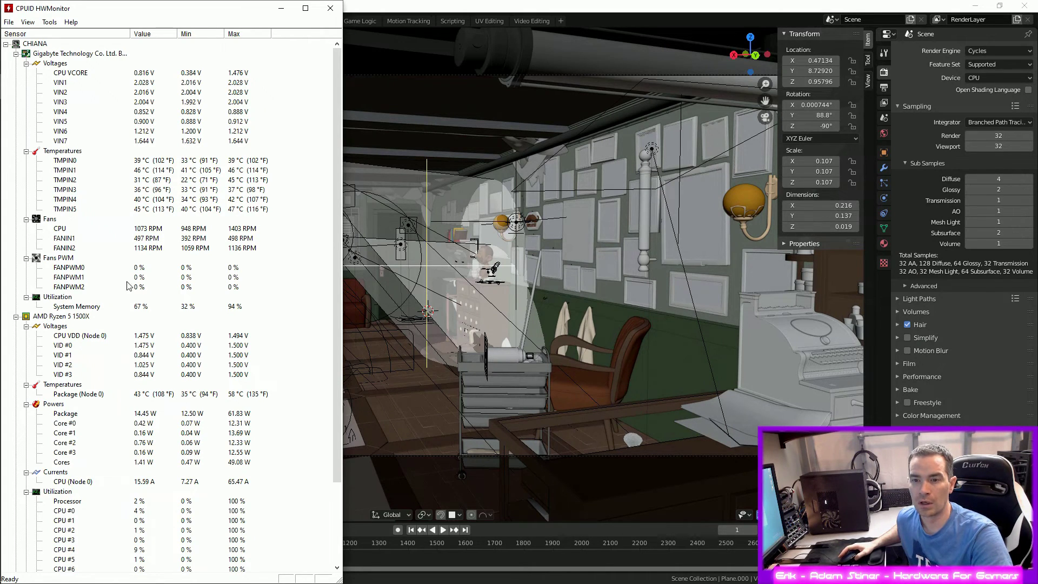
# - Return to the barbershop scene in Blender and start an F12 CPU render
pyautogui.hotkey('alt', 'Tab')
pyautogui.click(476, 96)
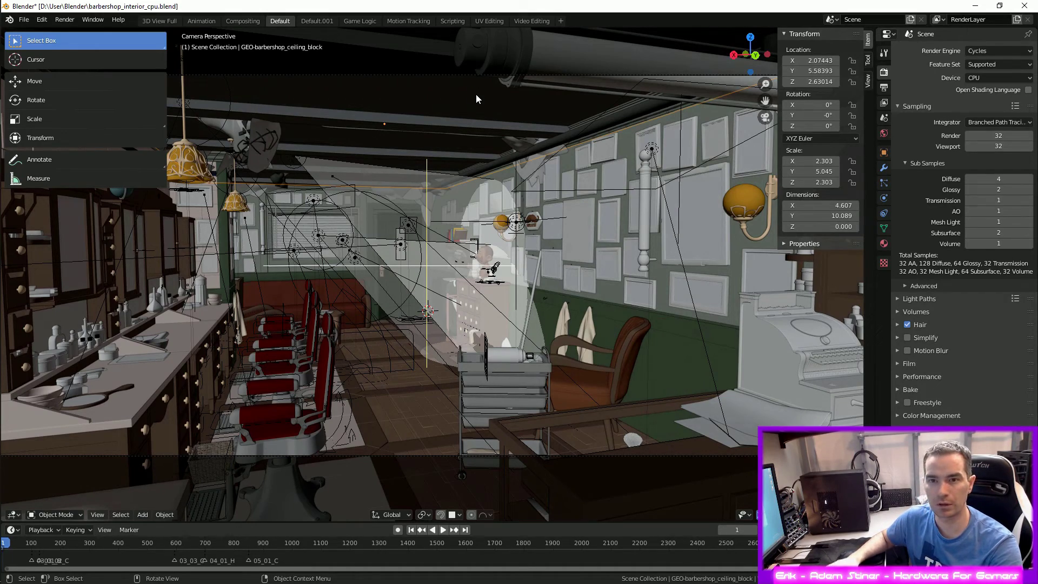
pyautogui.press('F12')
# - Watch HWMonitor during the render as it logs 74 °C, 65.20 W and 100% CPU
pyautogui.hotkey('alt', 'Tab')
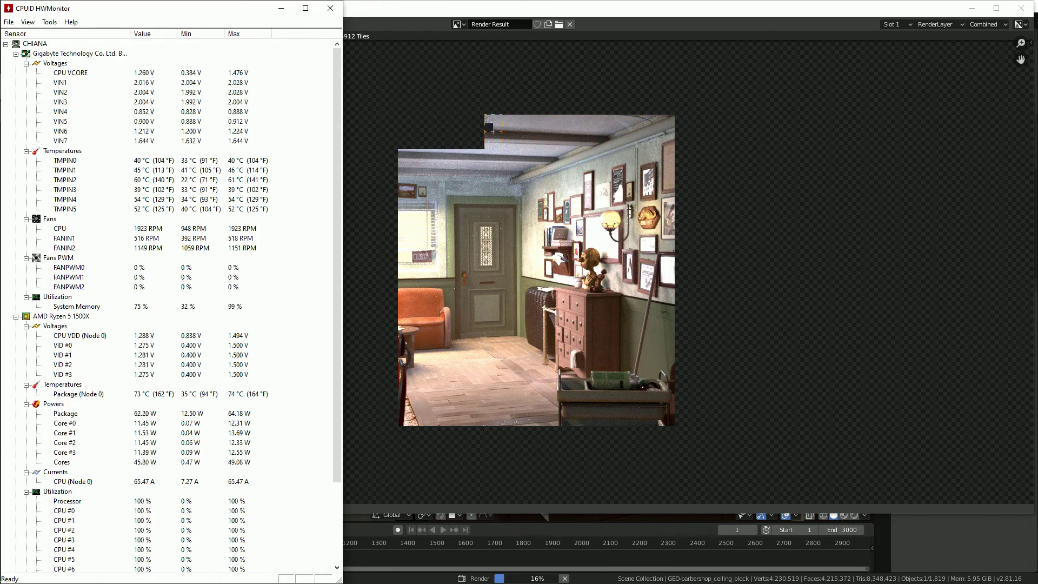
pyautogui.scroll(-2, 85, 372)
pyautogui.scroll(2, 85, 372)
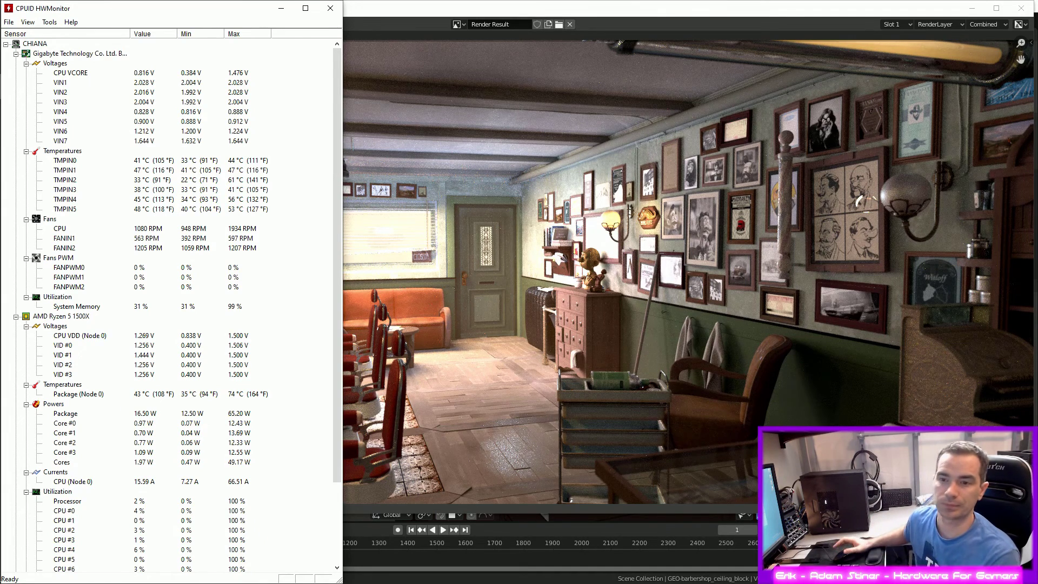
# - Close HWMonitor, the render window, Blender (Don't Save) and the Explorer window
pyautogui.click(330, 8)
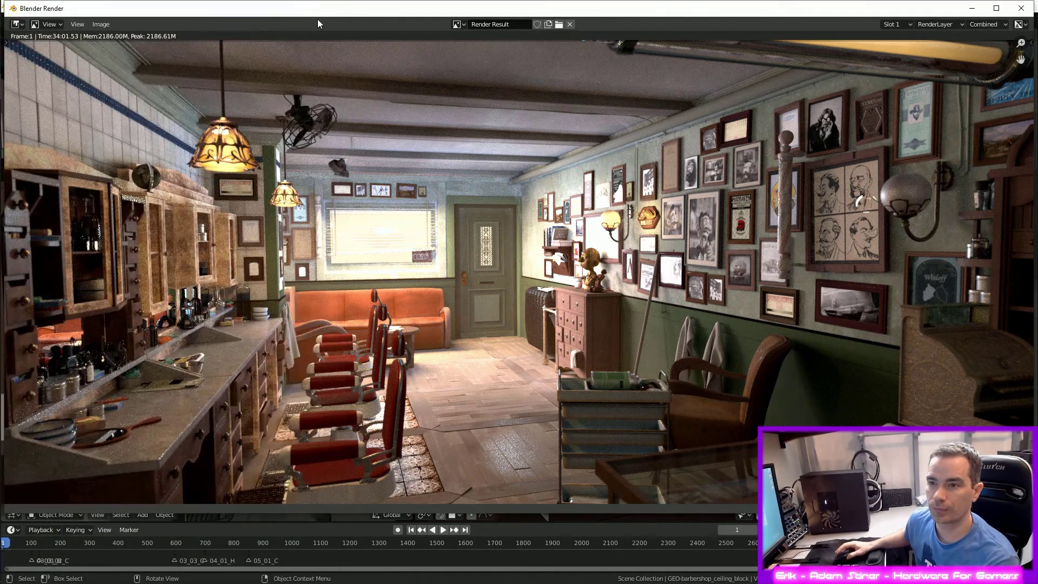
pyautogui.click(1022, 8)
pyautogui.click(1027, 6)
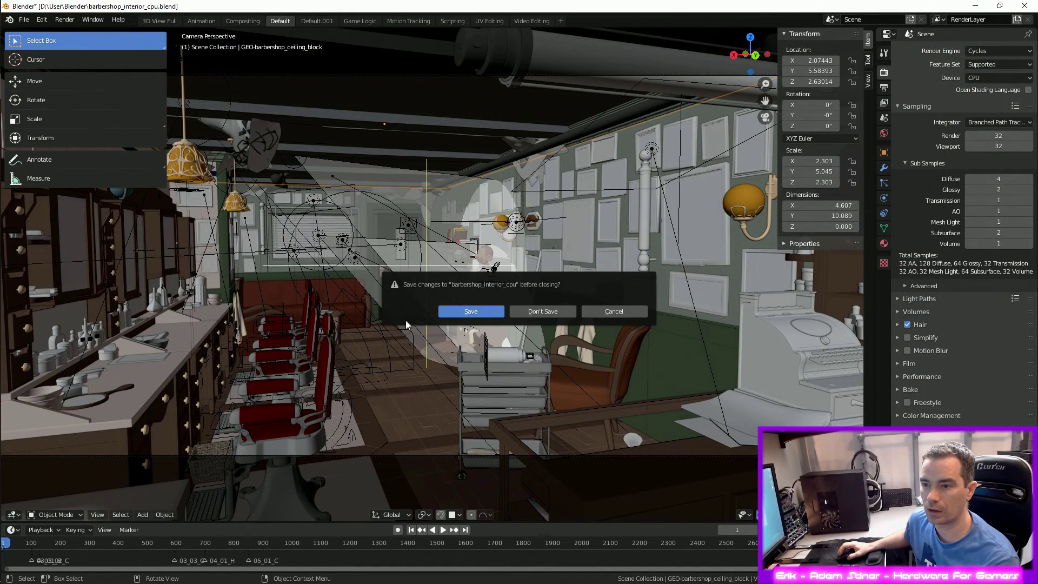
pyautogui.click(564, 313)
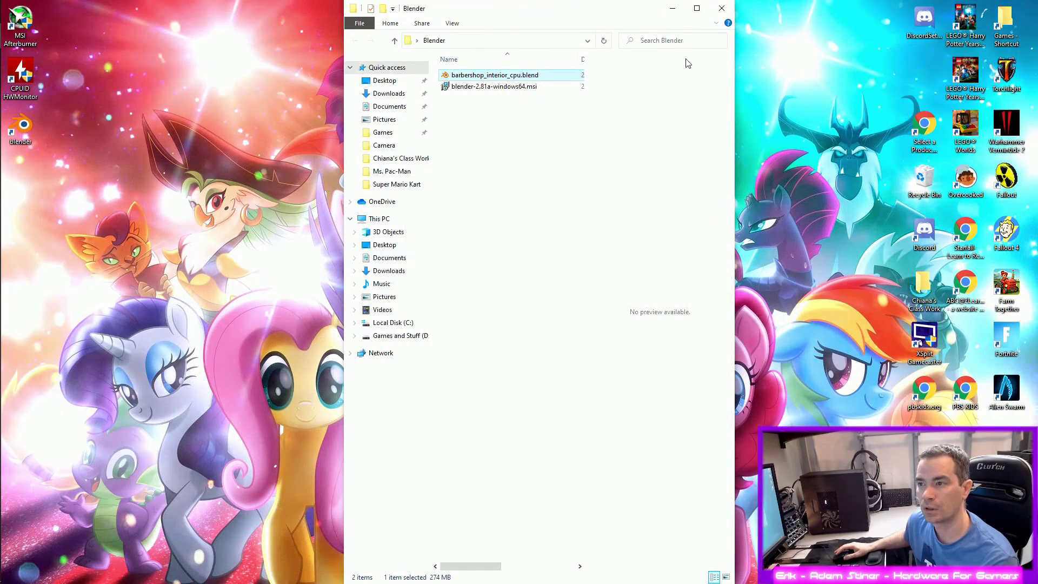
pyautogui.click(722, 8)
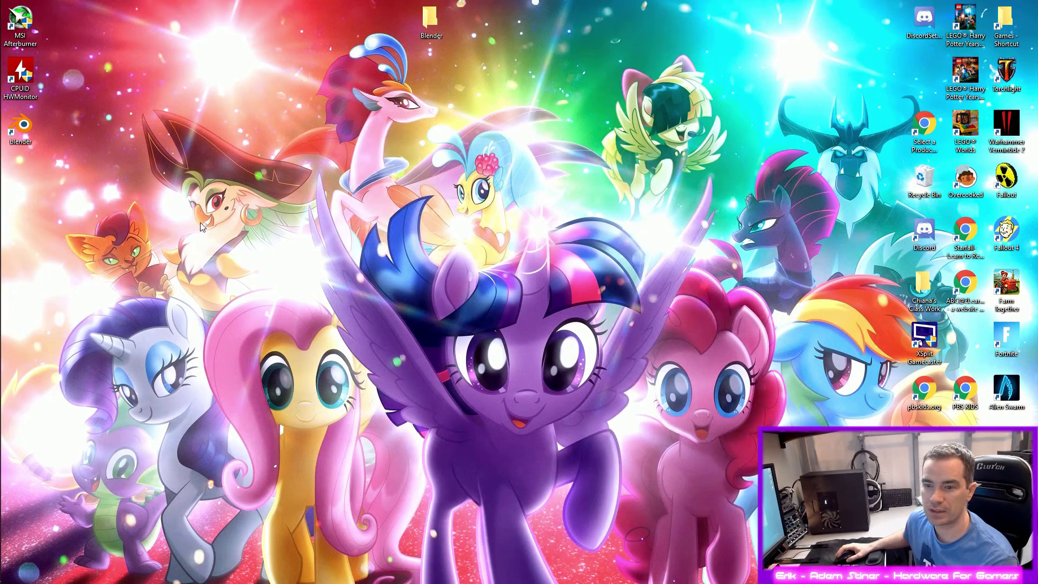
# - Restart the PC from the Start right-click menu to enter the BIOS
pyautogui.moveTo(2, 406)
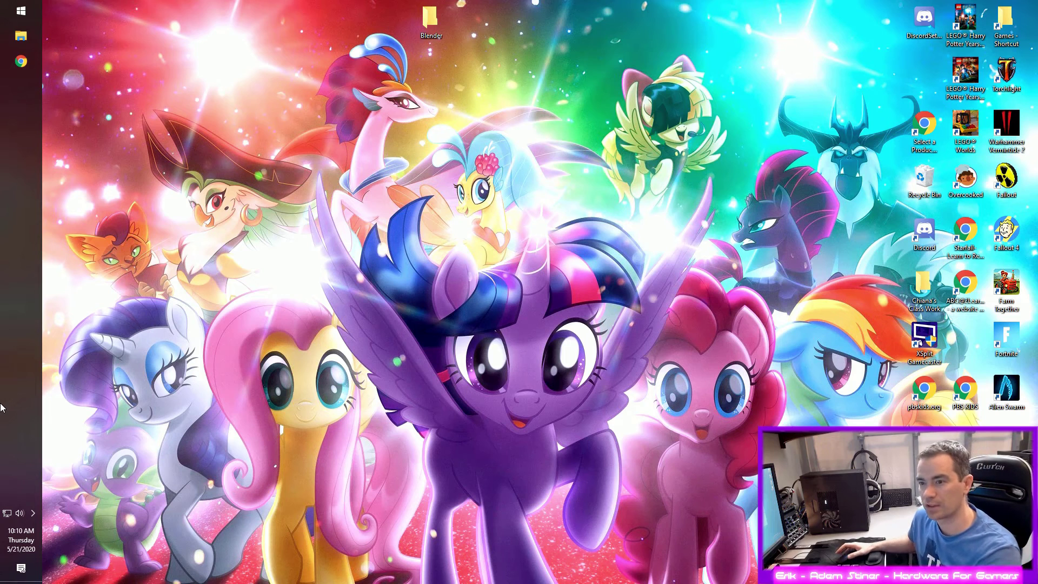
pyautogui.click(4, 6)
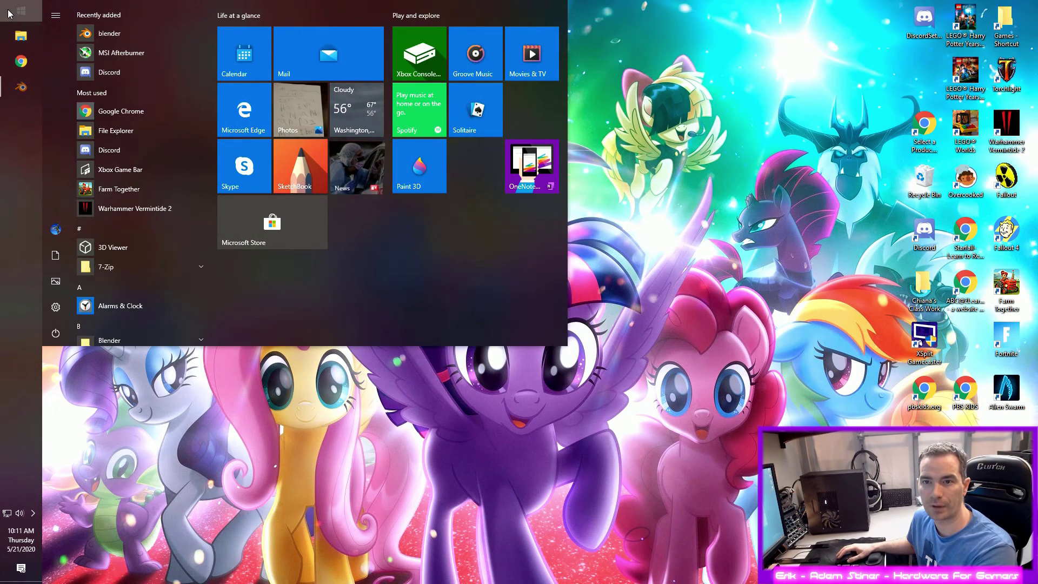
pyautogui.rightClick(21, 11)
pyautogui.moveTo(101, 290)
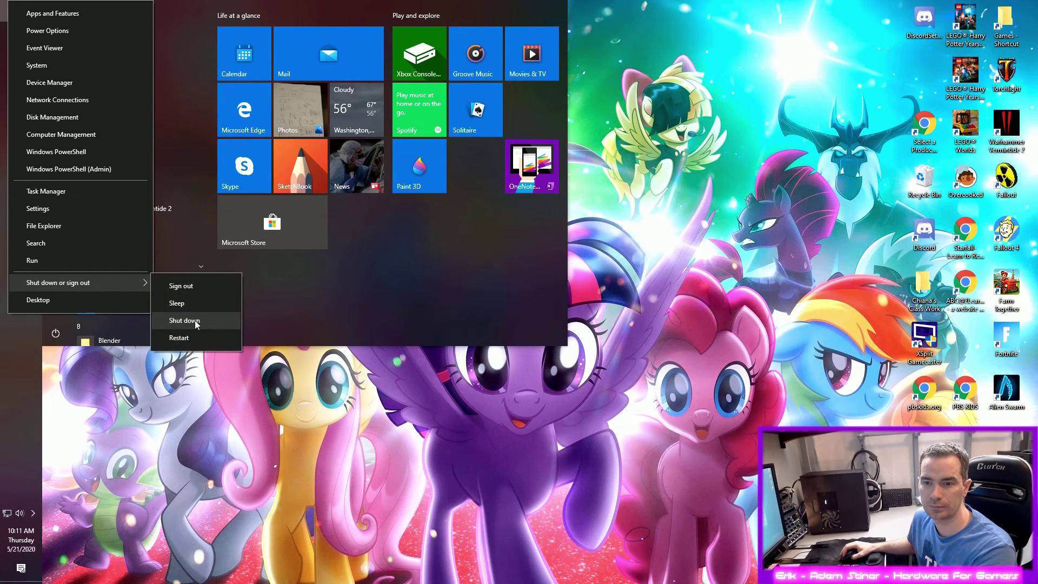
pyautogui.click(193, 335)
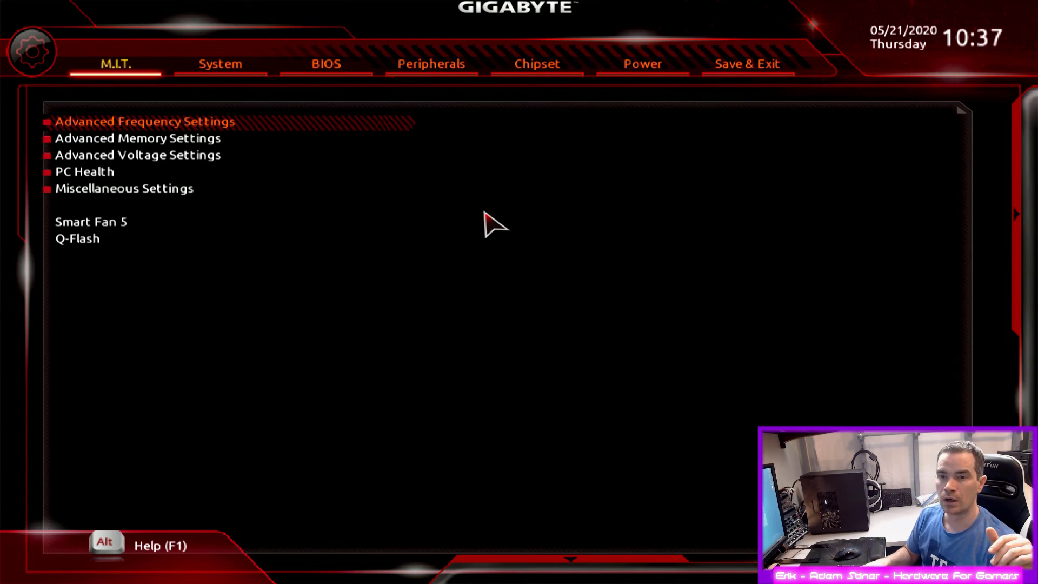
# - Set CPU Clock Control to 100 MHz and CPU Clock Ratio to 38 for 3.80 GHz
pyautogui.press('Return')
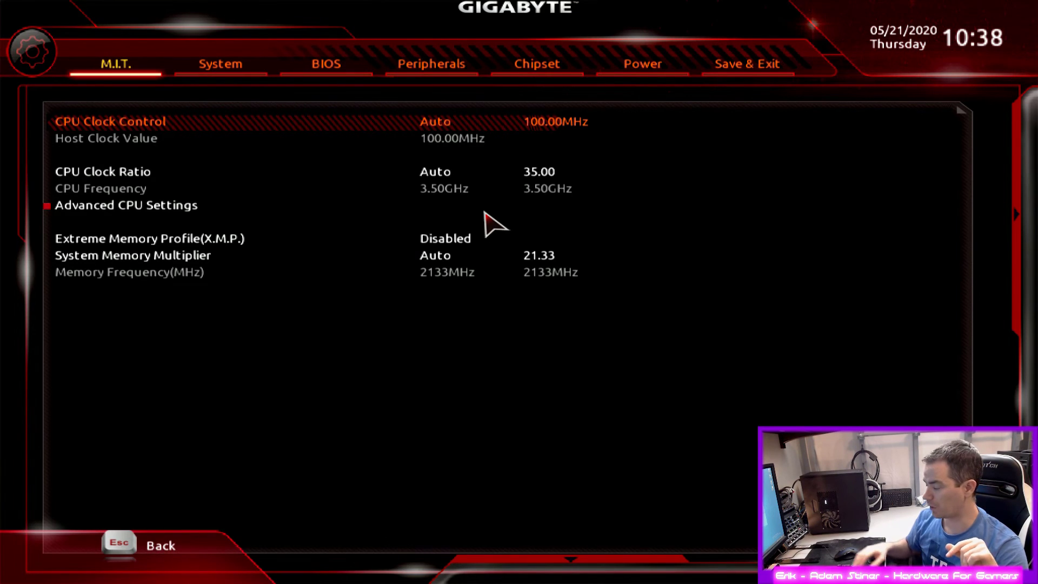
pyautogui.write('100')
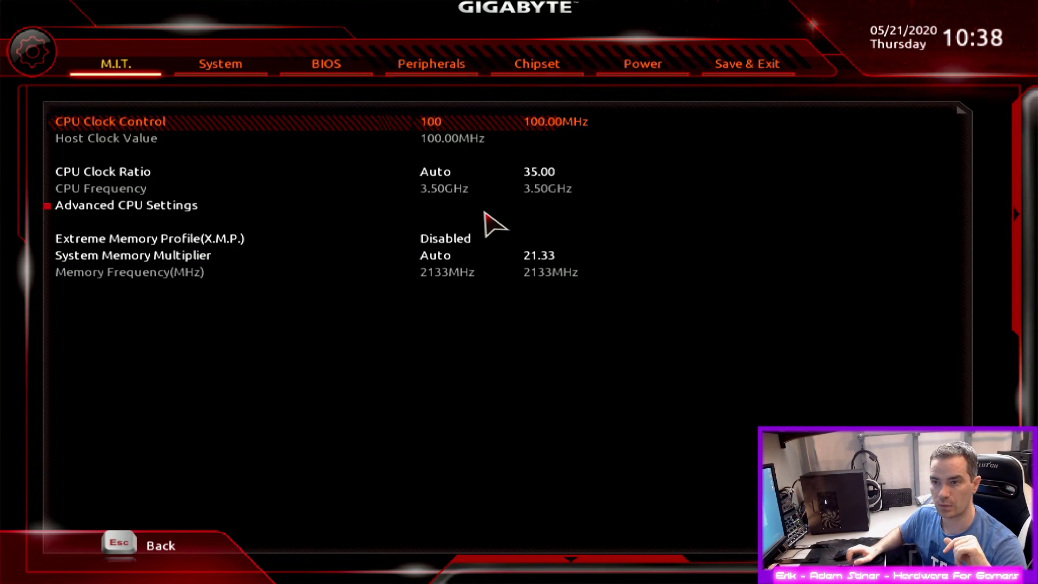
pyautogui.press('Return')
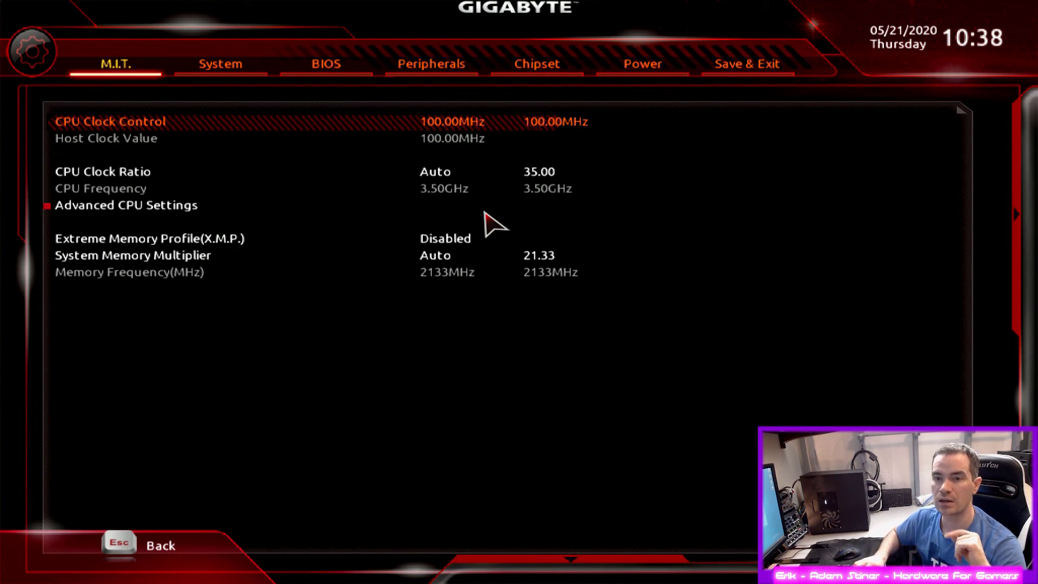
pyautogui.press('Down')
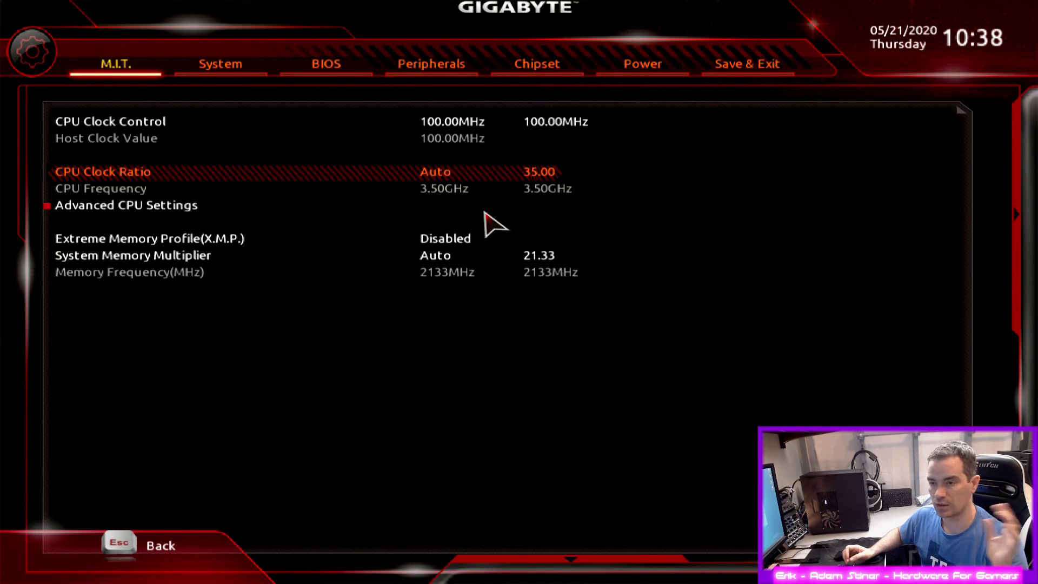
pyautogui.write('38')
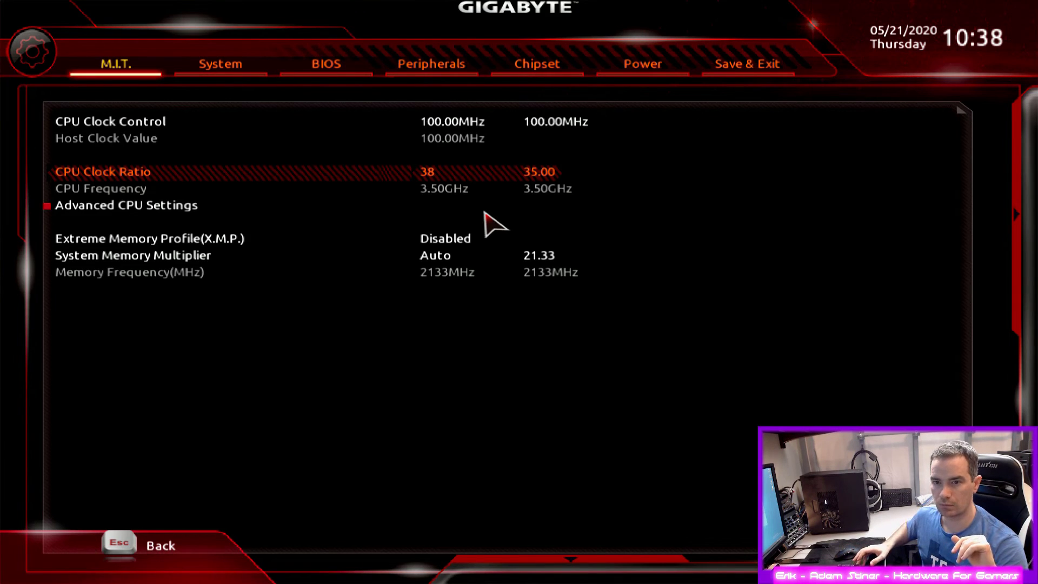
pyautogui.press('Return')
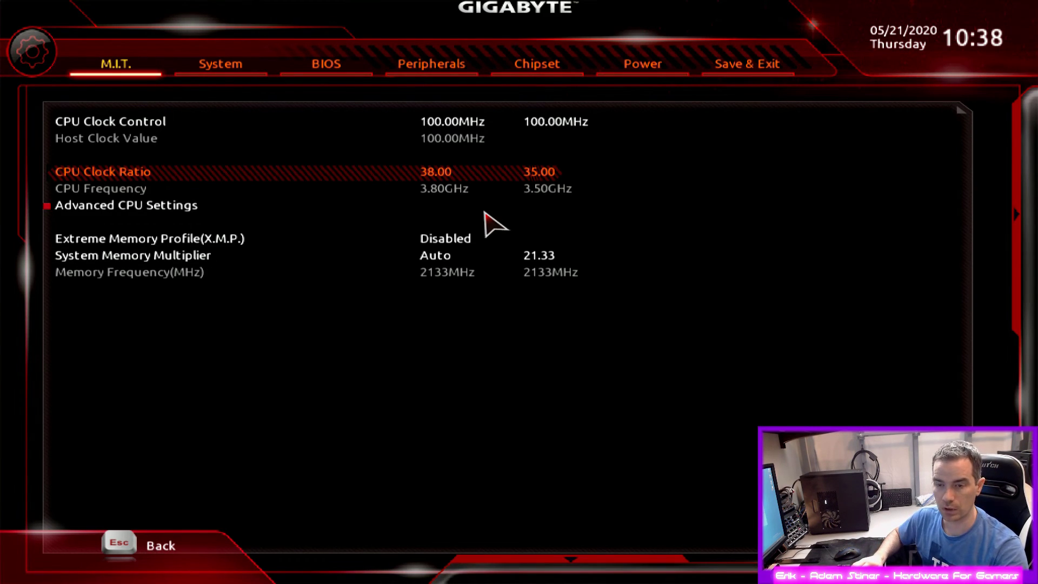
pyautogui.press('Down')
pyautogui.press('Down')
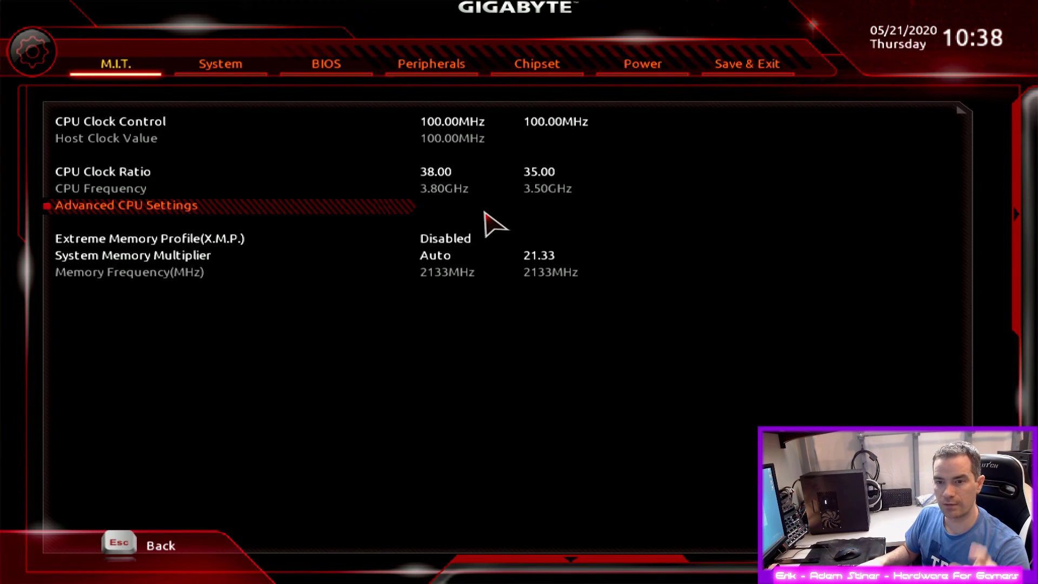
# - Keep SMT Mode on Auto in Advanced CPU Settings and return to the frequency list
pyautogui.press('Return')
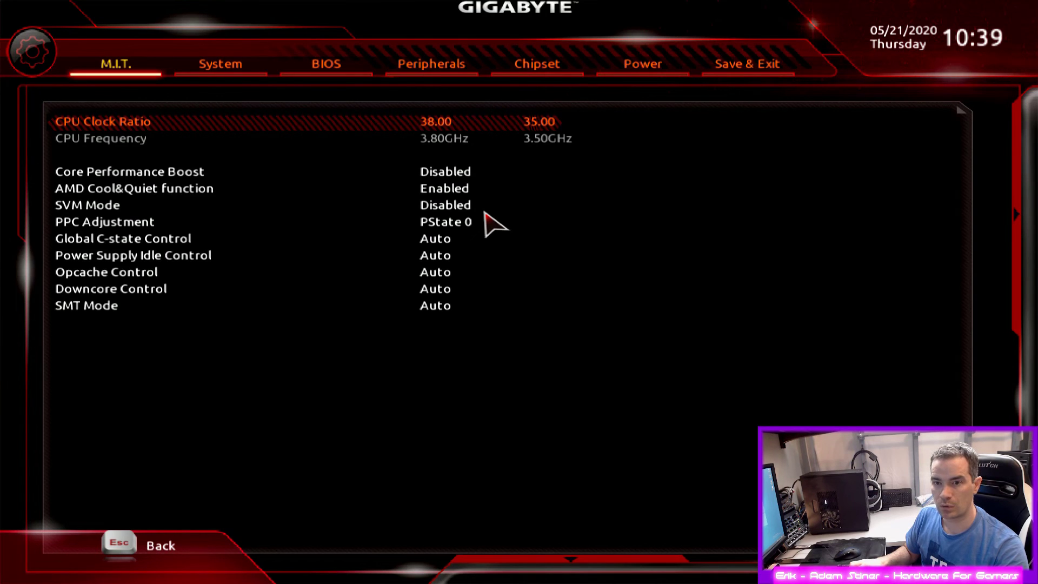
pyautogui.press('Down')
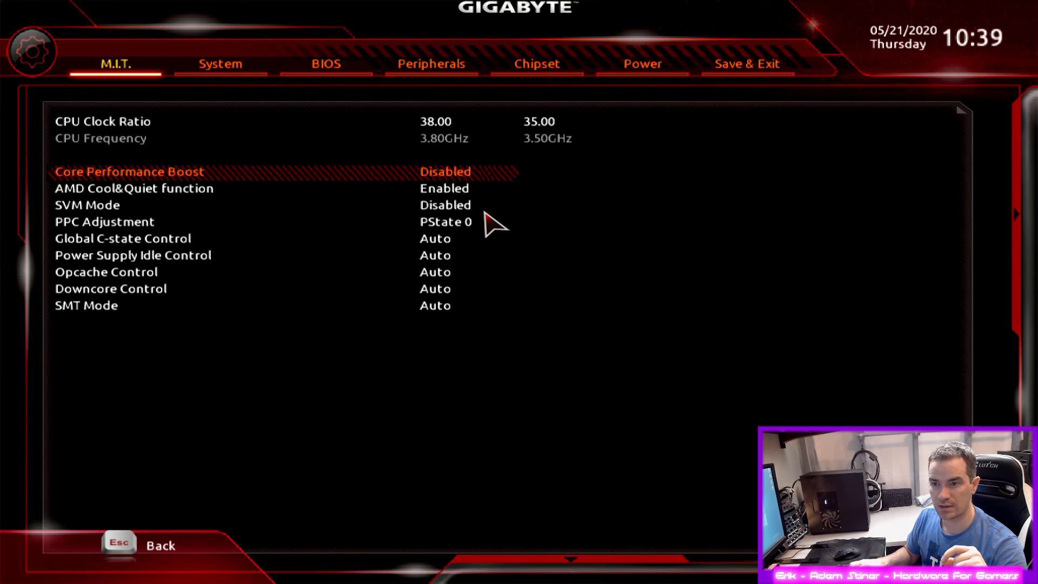
pyautogui.press('Down')
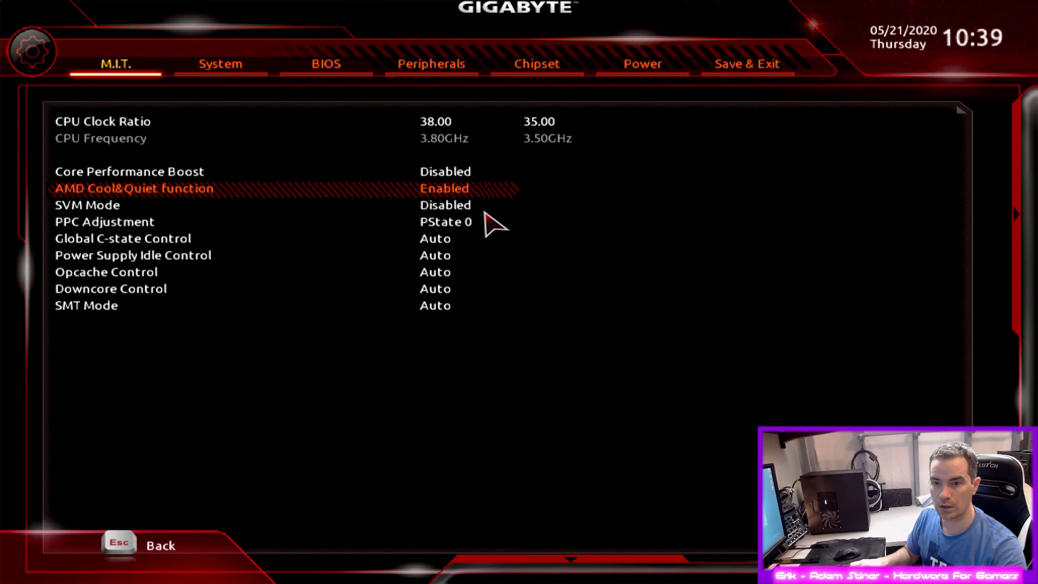
pyautogui.press('Down')
pyautogui.press('Down')
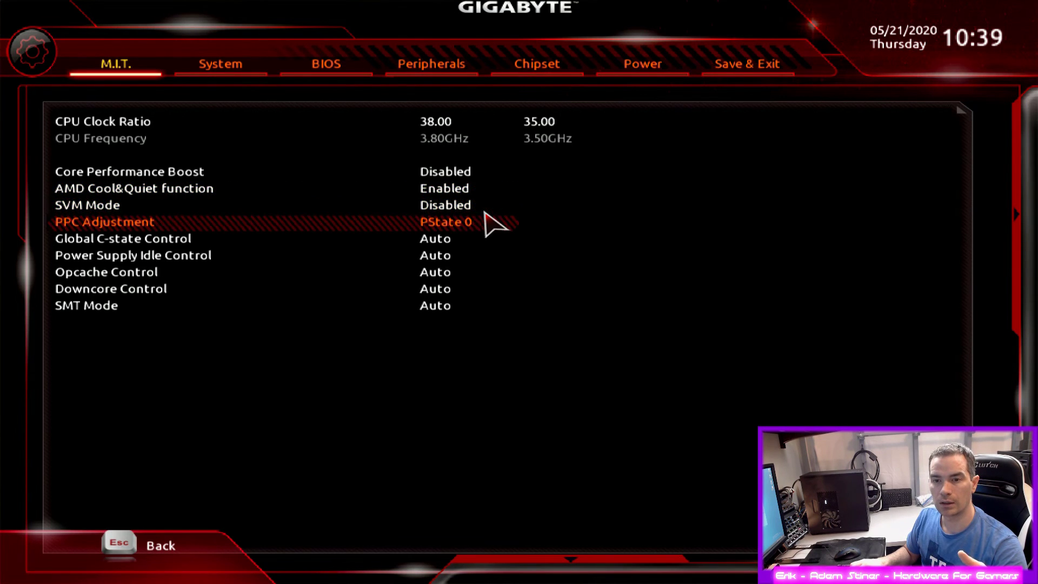
pyautogui.press('Up')
pyautogui.press('Up')
pyautogui.press('Down')
pyautogui.press('Down')
pyautogui.press('Down')
pyautogui.press('Down')
pyautogui.press('Down')
pyautogui.press('Down')
pyautogui.press('Down')
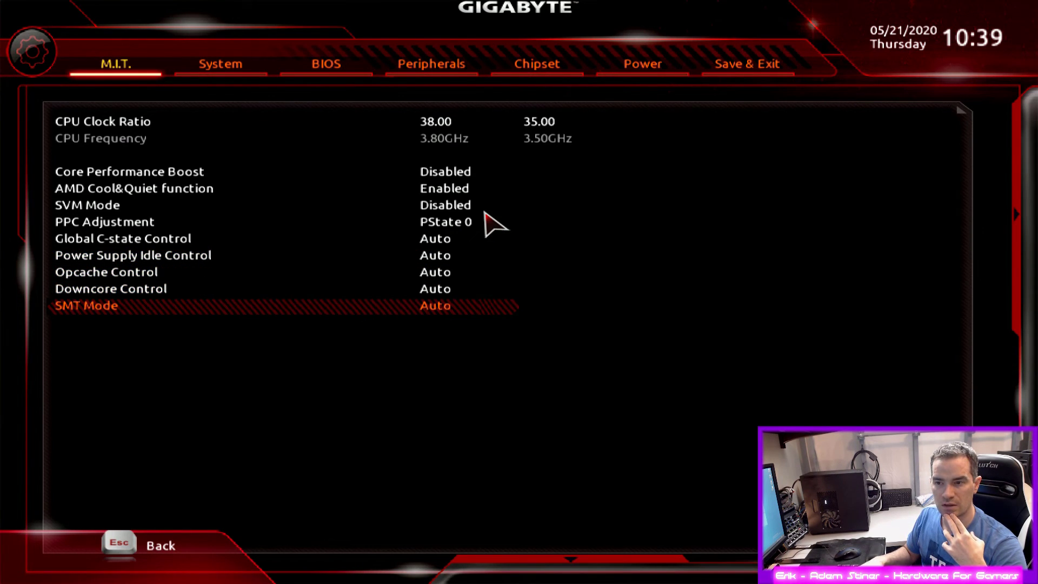
pyautogui.press('Return')
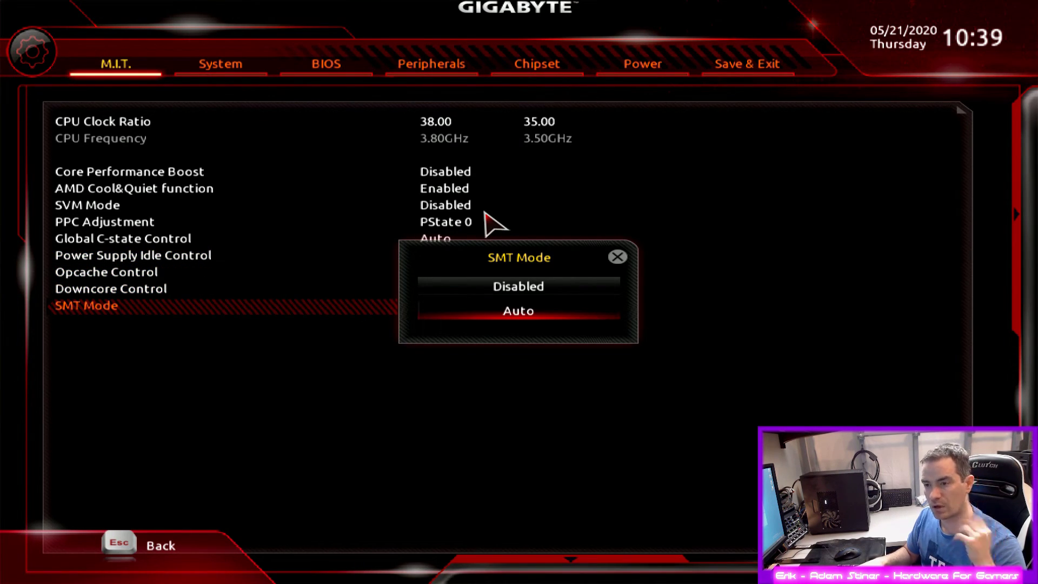
pyautogui.press('Return')
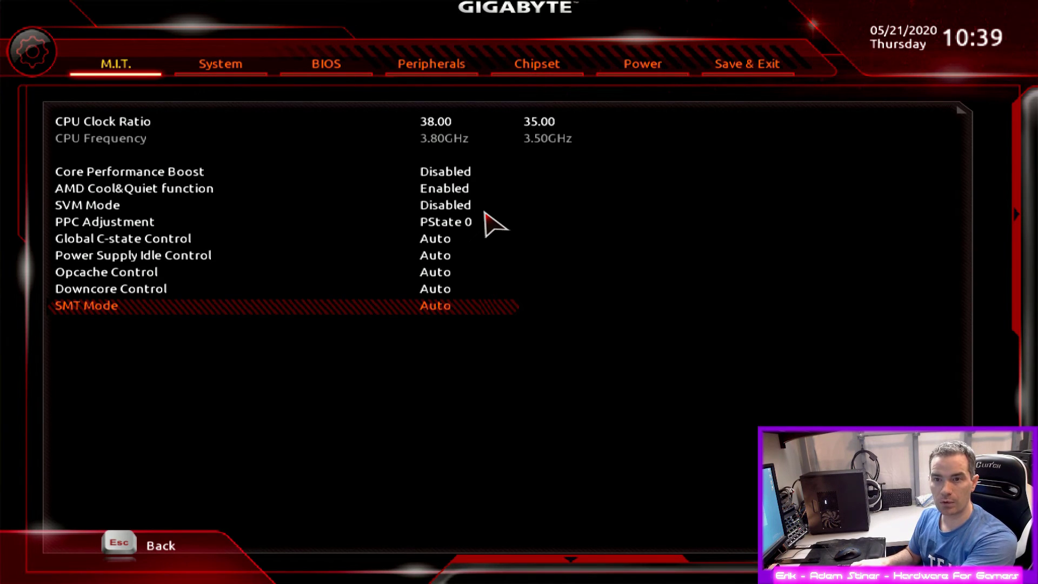
pyautogui.press('Escape')
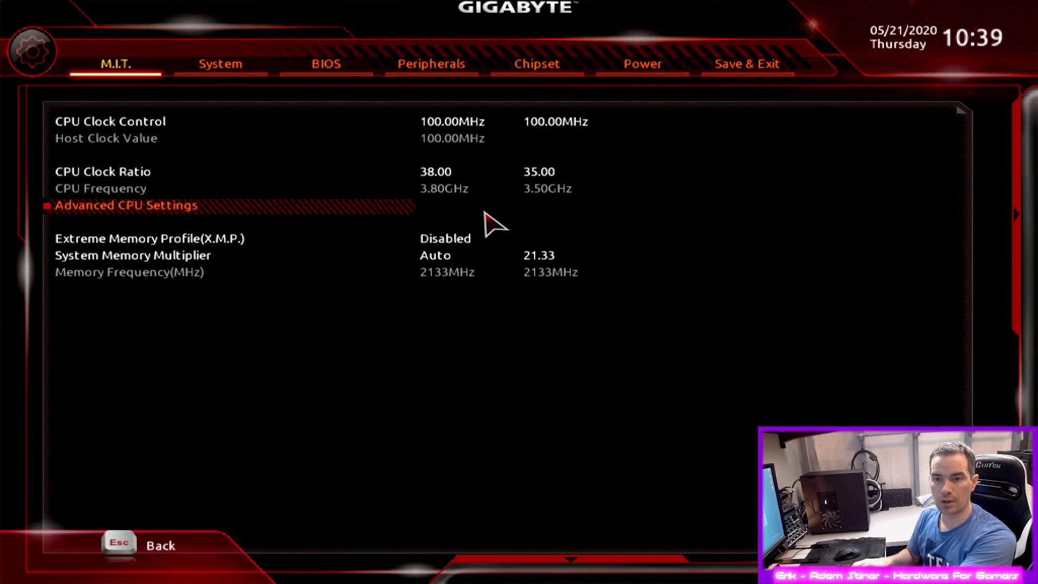
# - Go back to the M.I.T. list and open Advanced Voltage Settings
pyautogui.press('Down')
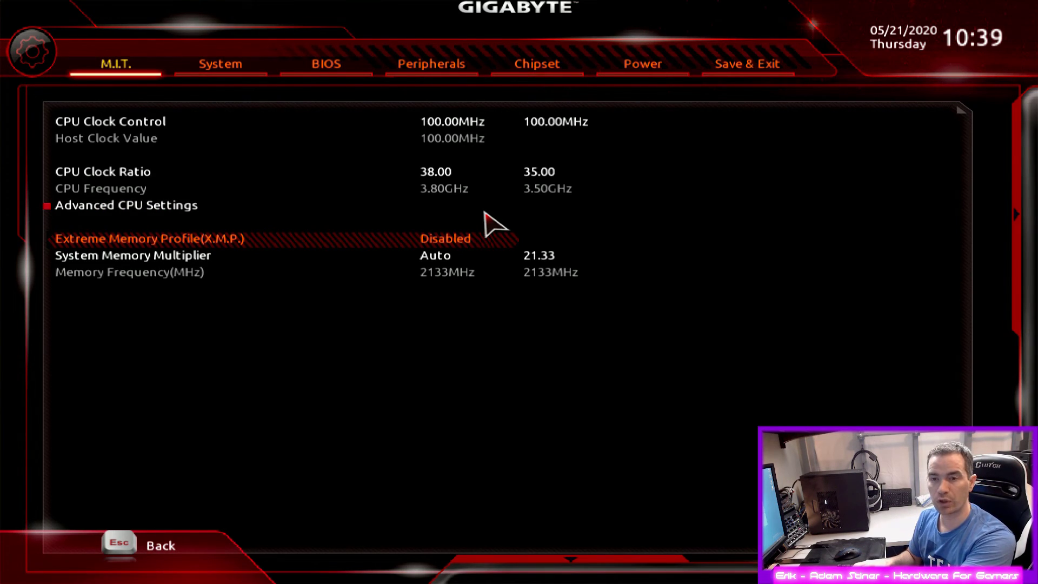
pyautogui.press('Escape')
pyautogui.press('Down')
pyautogui.press('Down')
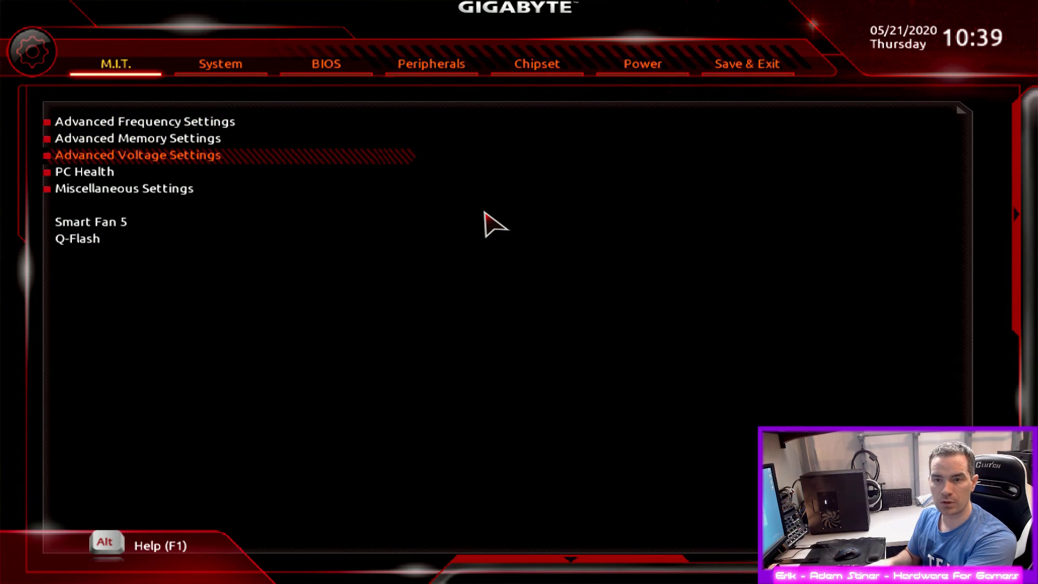
pyautogui.press('Return')
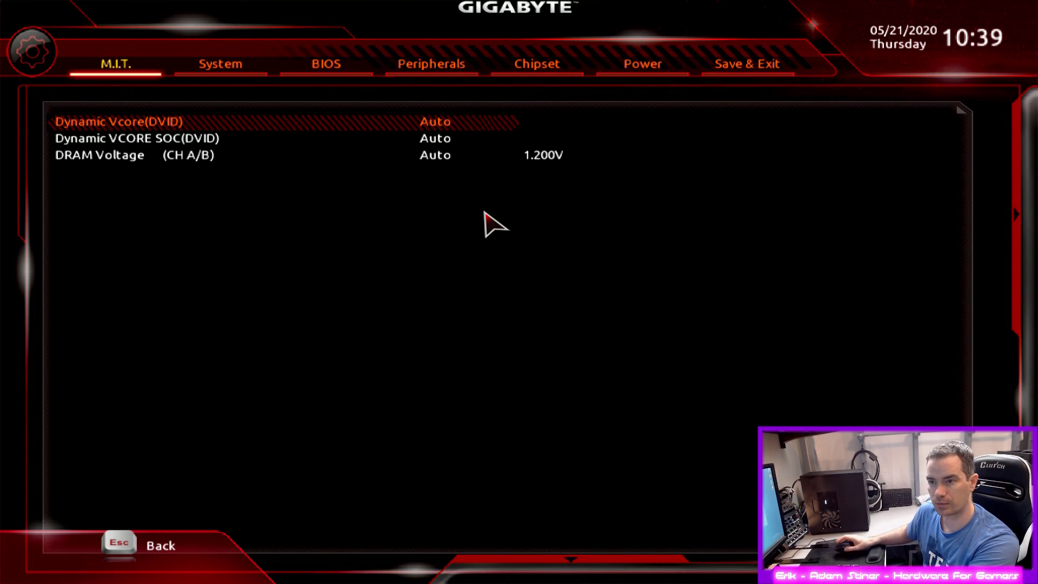
# - Hide the monitoring summary and set the Dynamic Vcore(DVID) offset to +0.120V
pyautogui.moveTo(1016, 215)
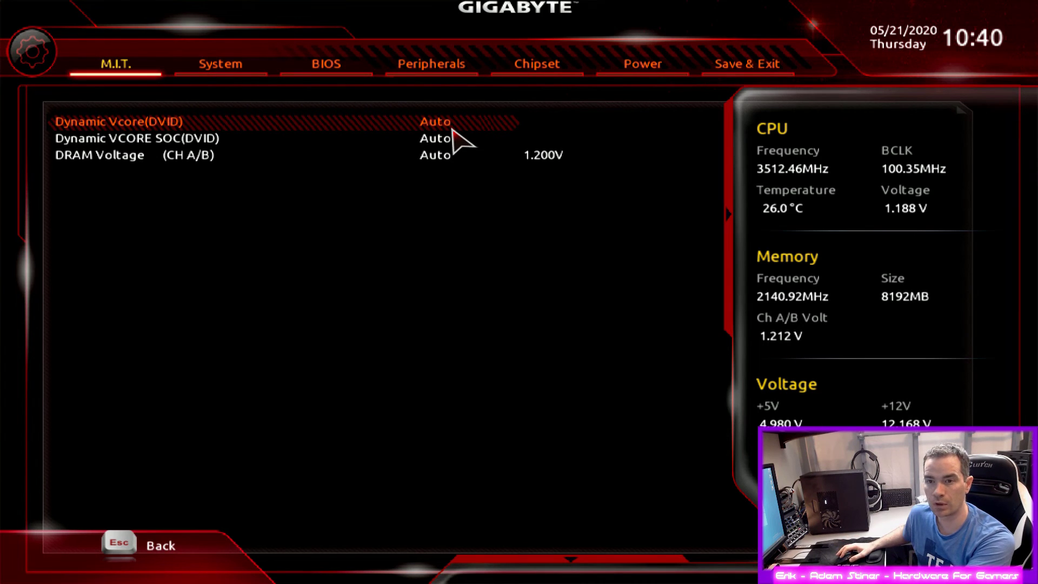
pyautogui.press('F6')
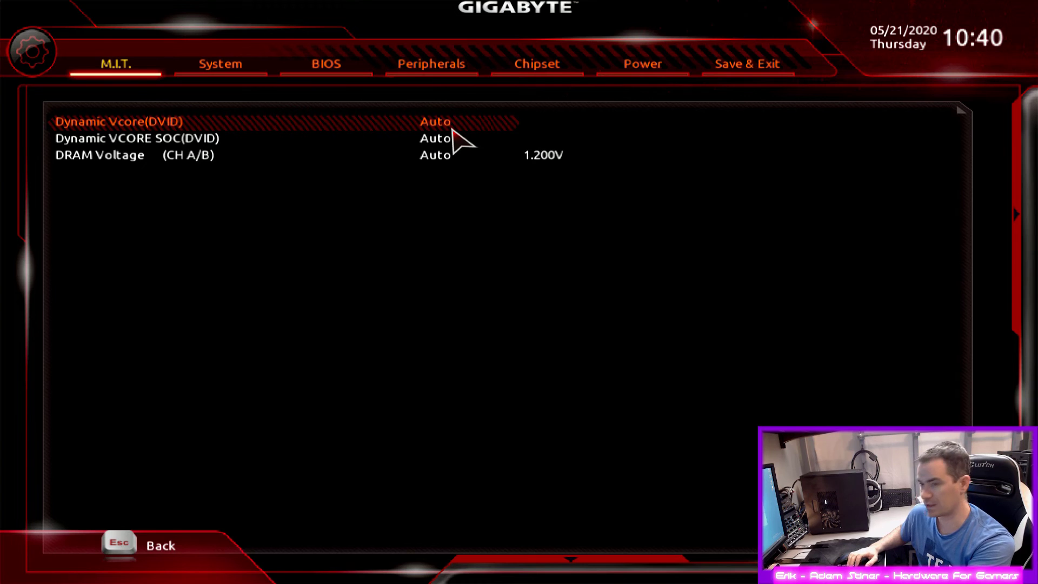
pyautogui.write('0')
pyautogui.press('Return')
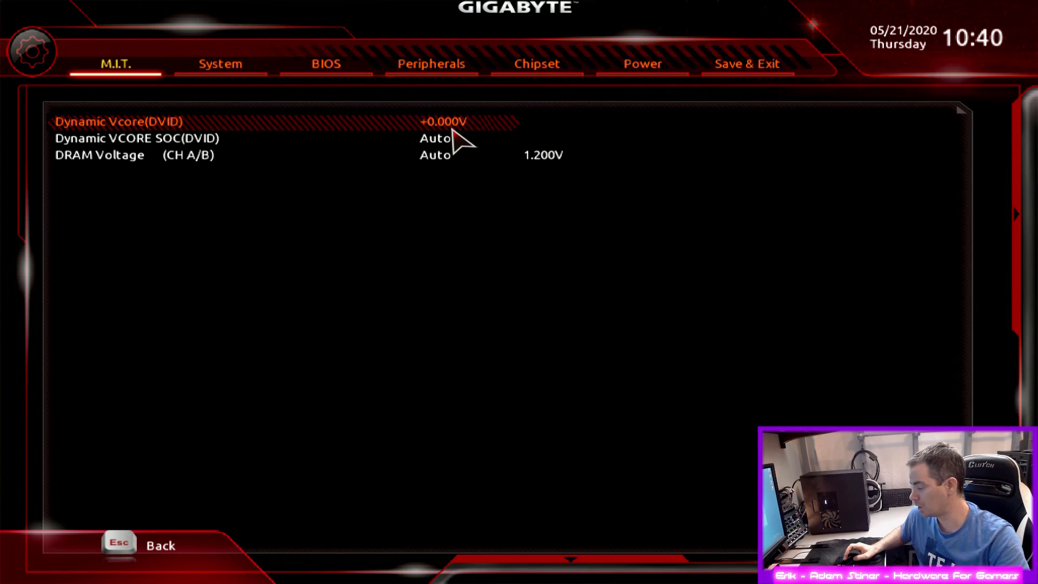
pyautogui.press('+')
pyautogui.press('+')
pyautogui.press('+')
pyautogui.press('+')
pyautogui.press('+')
pyautogui.press('+')
pyautogui.press('+')
pyautogui.press('+')
pyautogui.press('+')
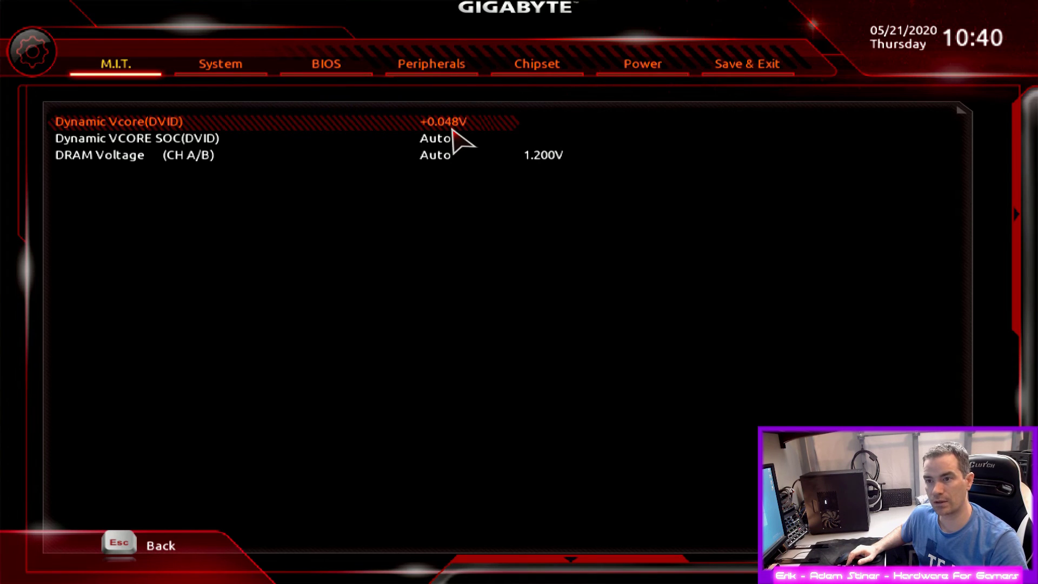
pyautogui.press('+')
pyautogui.press('+')
pyautogui.press('+')
pyautogui.press('+')
pyautogui.press('+')
pyautogui.press('+')
pyautogui.press('+')
pyautogui.press('+')
pyautogui.press('+')
pyautogui.press('+')
pyautogui.press('+')
pyautogui.press('+')
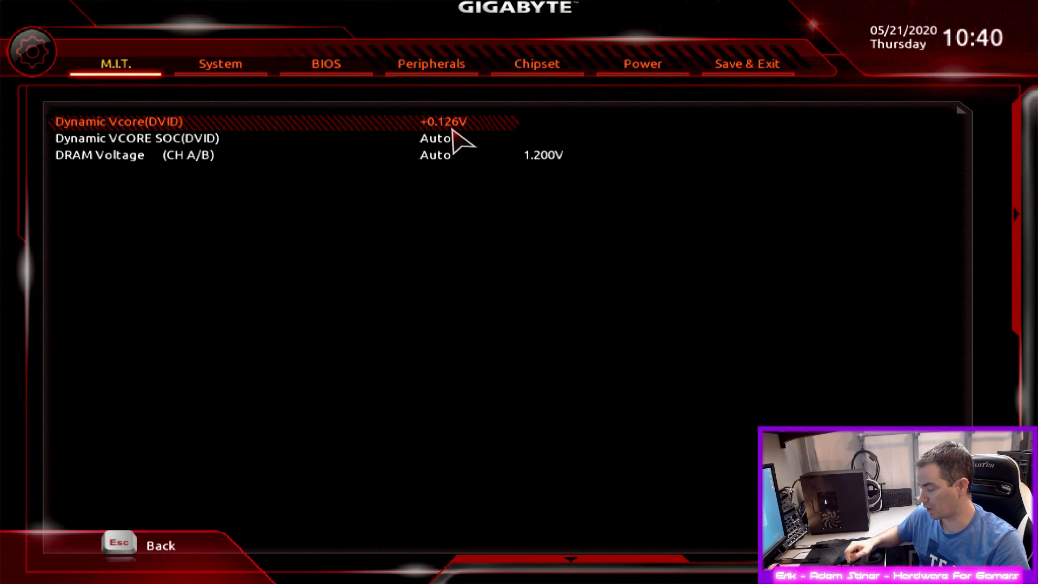
pyautogui.write('.')
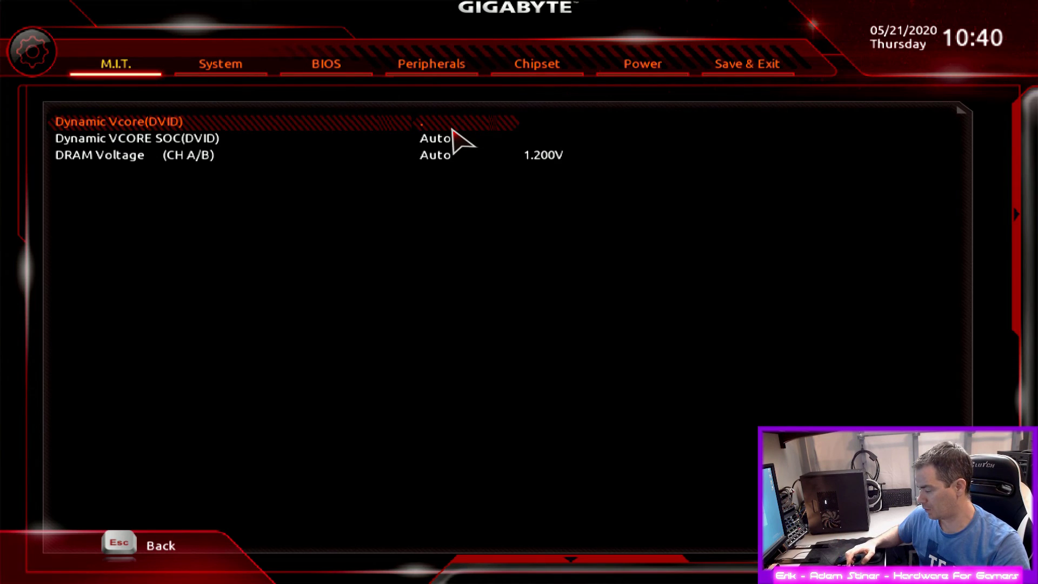
pyautogui.write('1')
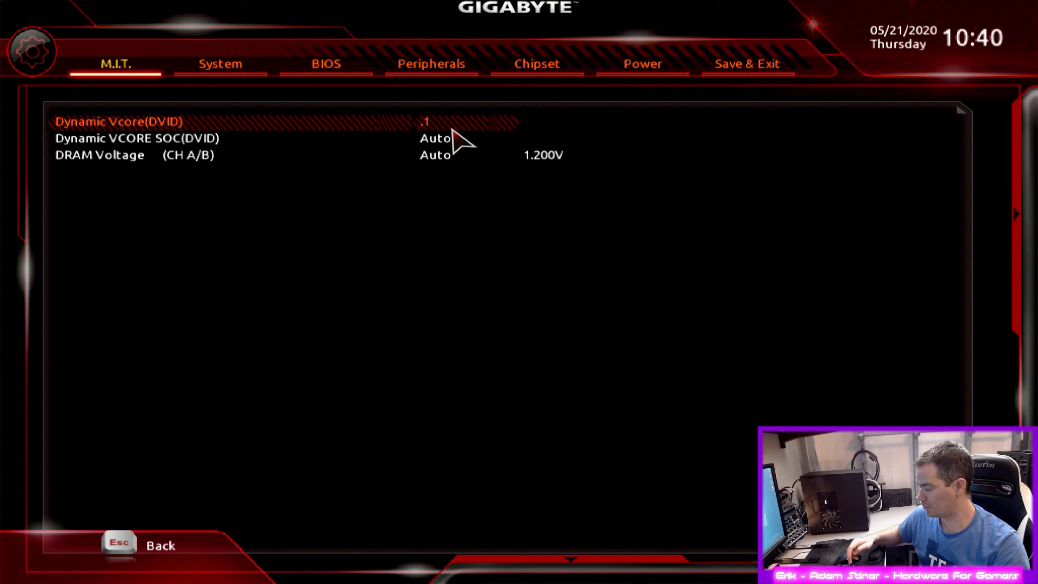
pyautogui.write('2')
pyautogui.press('Return')
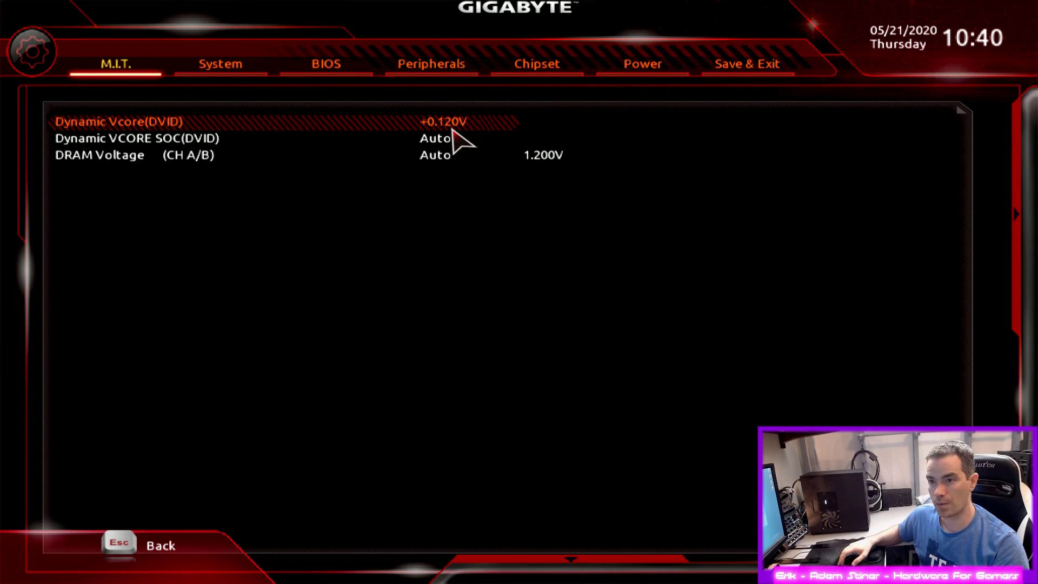
# - Try lower Dynamic Vcore offsets, entering 0 and nudging it below zero
pyautogui.press('-')
pyautogui.press('-')
pyautogui.press('-')
pyautogui.press('-')
pyautogui.press('-')
pyautogui.press('-')
pyautogui.press('-')
pyautogui.press('-')
pyautogui.press('-')
pyautogui.press('-')
pyautogui.press('-')
pyautogui.press('-')
pyautogui.press('-')
pyautogui.press('-')
pyautogui.press('-')
pyautogui.press('-')
pyautogui.press('-')
pyautogui.press('-')
pyautogui.press('-')
pyautogui.press('-')
pyautogui.press('-')
pyautogui.press('-')
pyautogui.press('-')
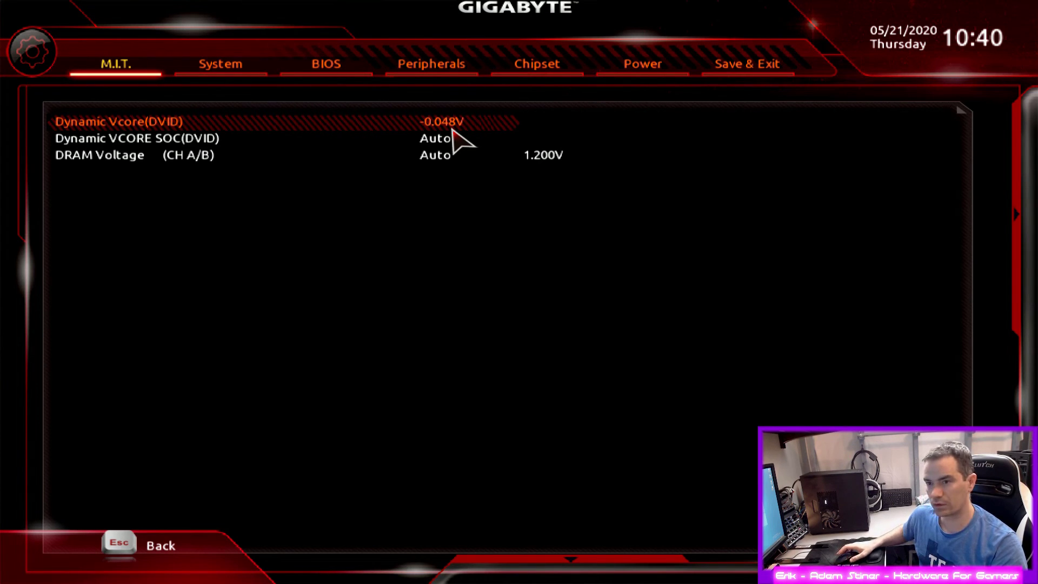
pyautogui.press('-')
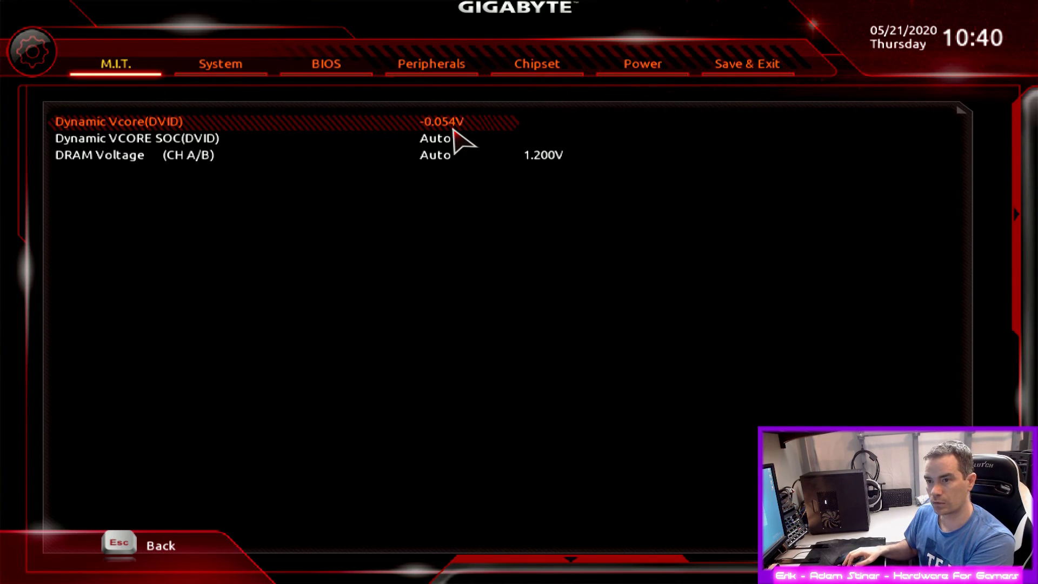
pyautogui.write('.')
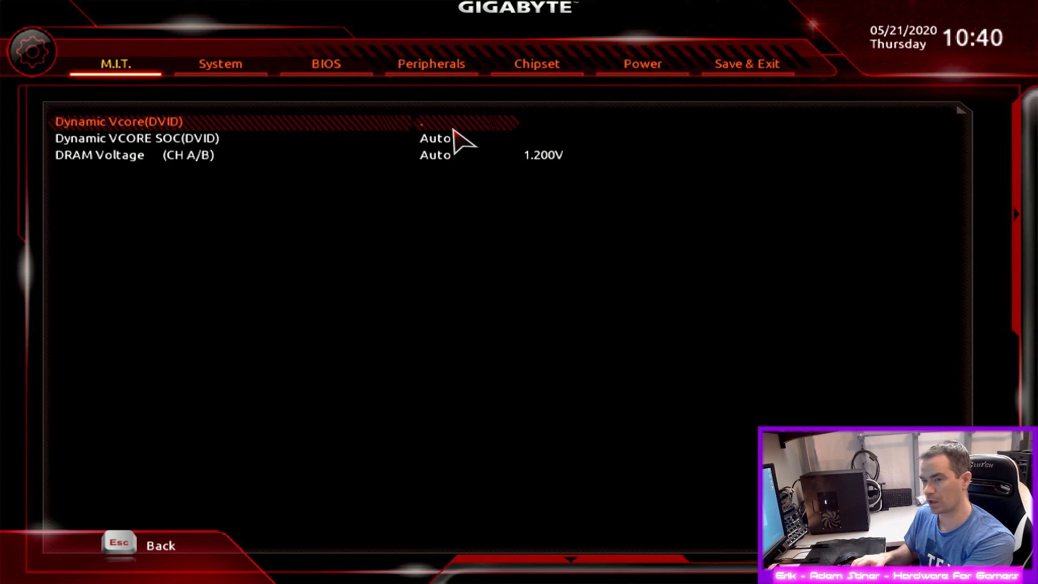
pyautogui.write('0')
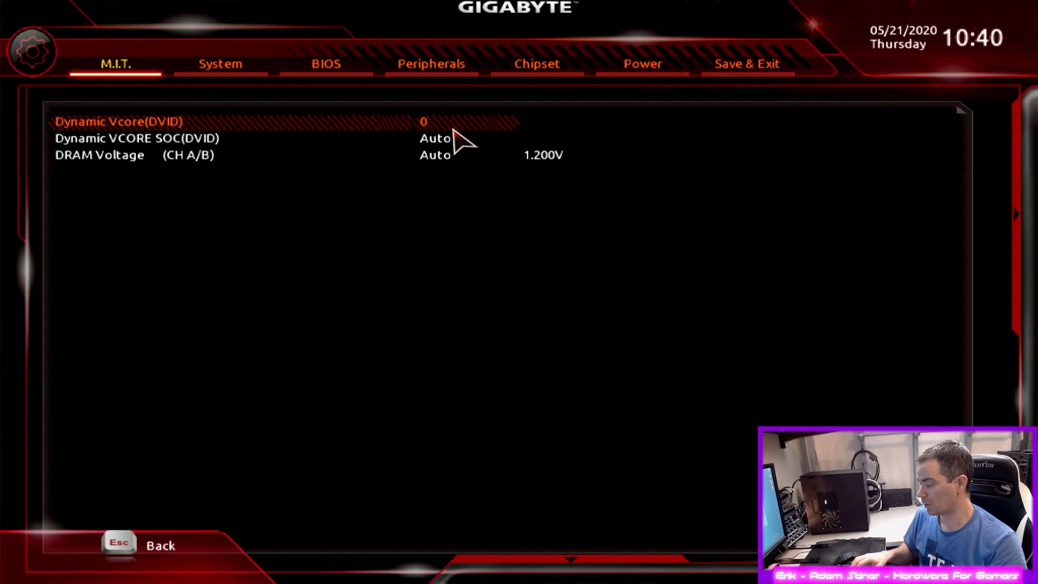
pyautogui.press('Return')
pyautogui.press('-')
pyautogui.press('-')
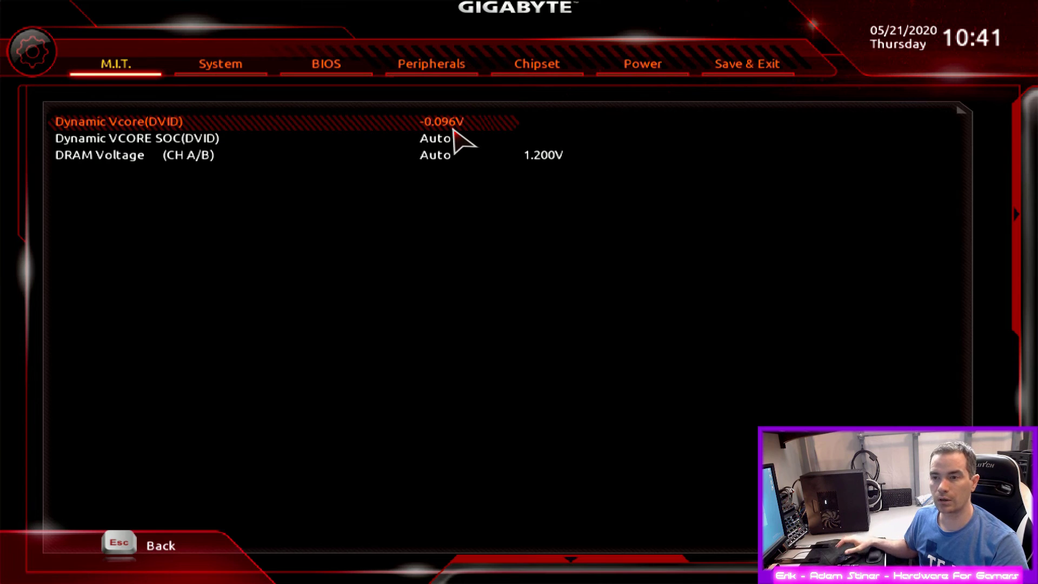
pyautogui.scroll(16, 457, 142)
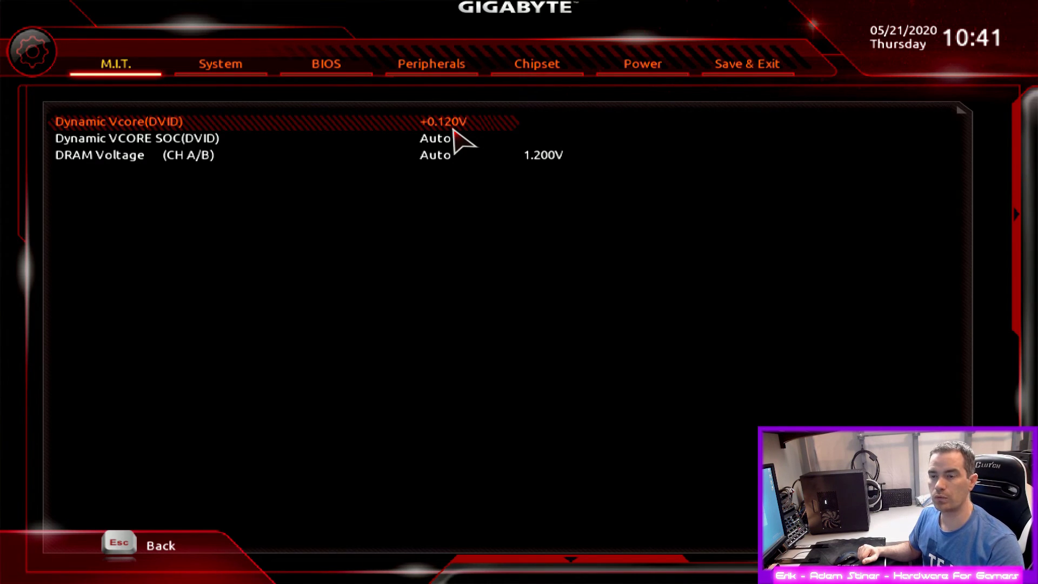
# - Save the BIOS changes and exit, restarting into Windows
pyautogui.press('Down')
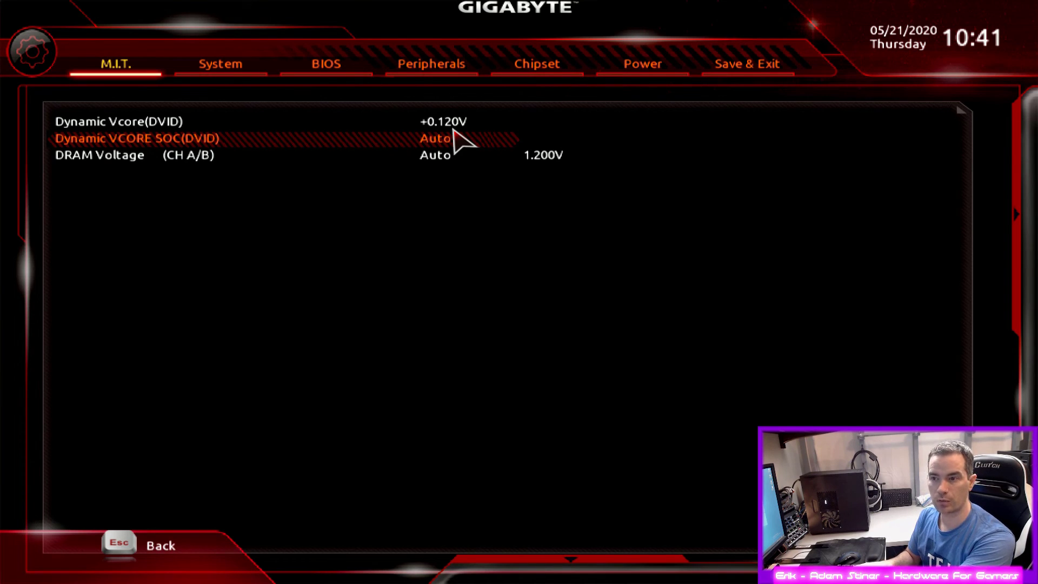
pyautogui.press('Left')
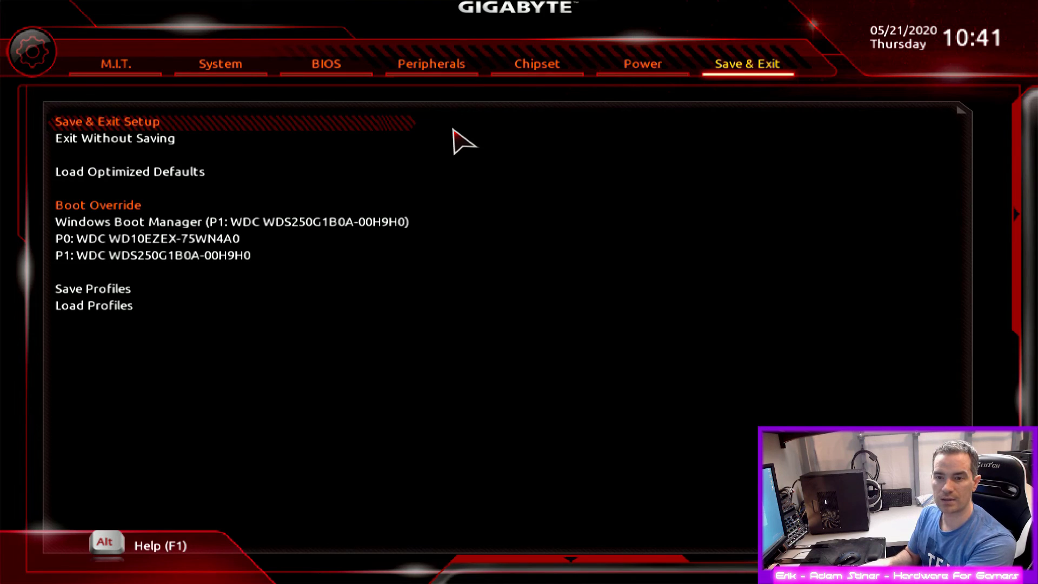
pyautogui.press('Return')
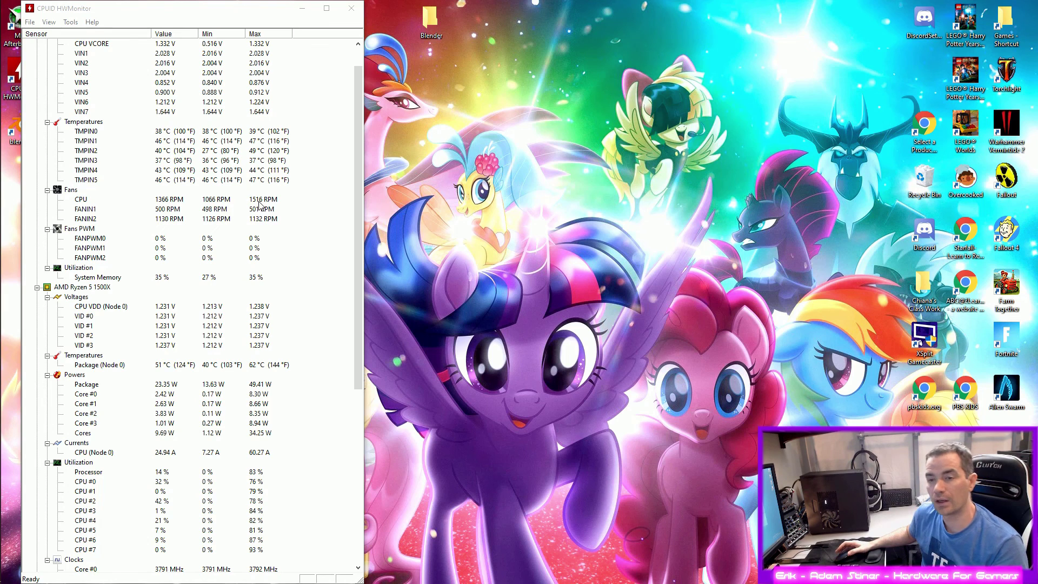
pyautogui.scroll(1, 180, 230)
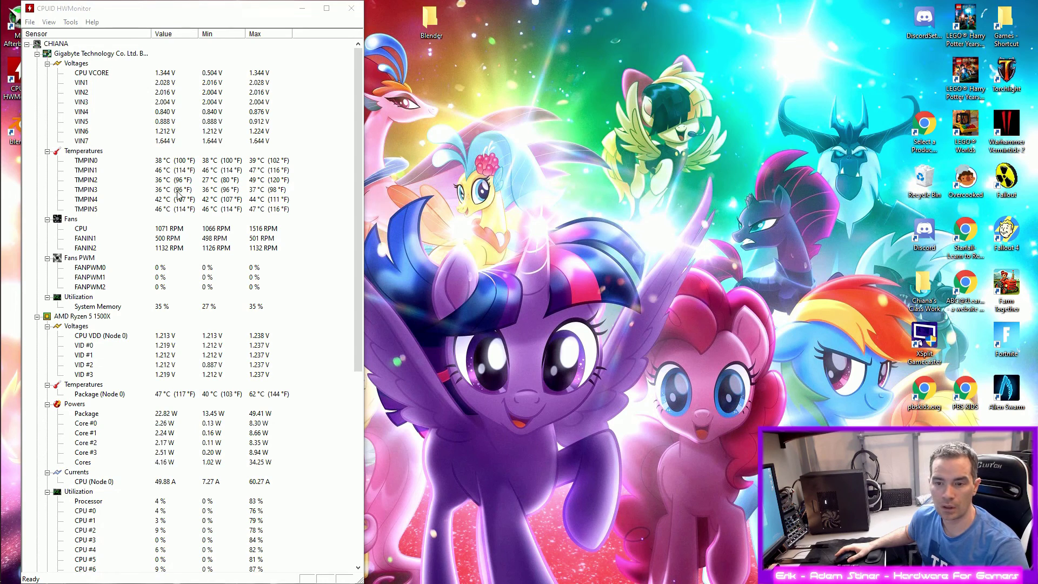
pyautogui.scroll(-4, 178, 195)
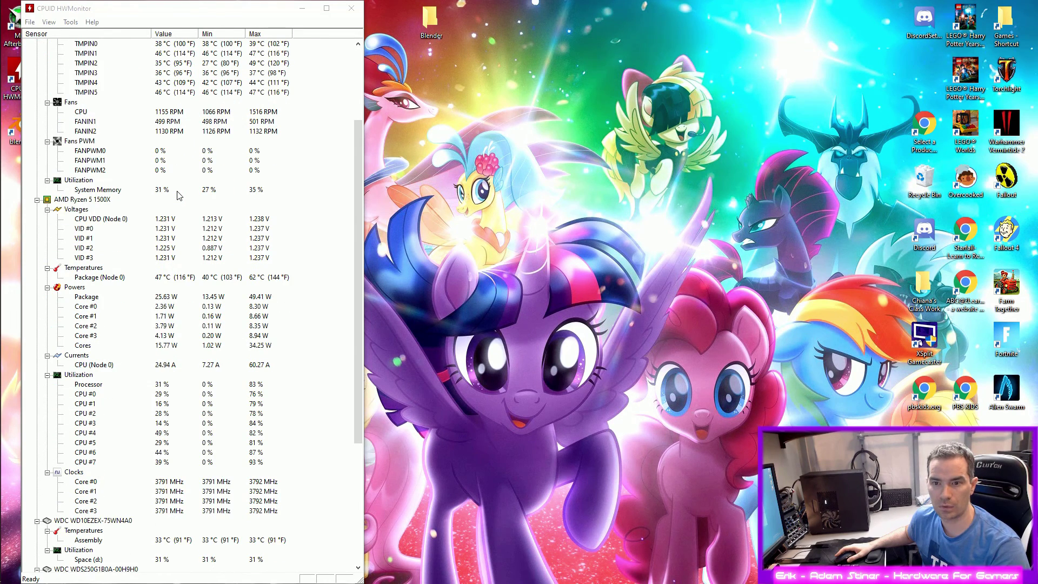
pyautogui.scroll(-1, 162, 199)
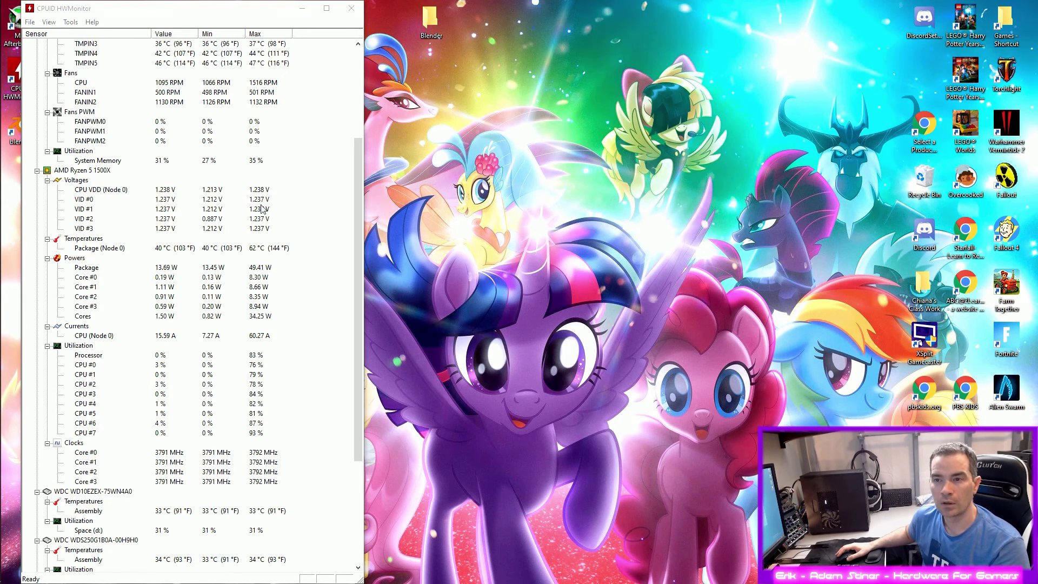
# - Open barbershop_interior_cpu.blend from the Blender folder on the desktop
pyautogui.doubleClick(419, 24)
pyautogui.doubleClick(478, 143)
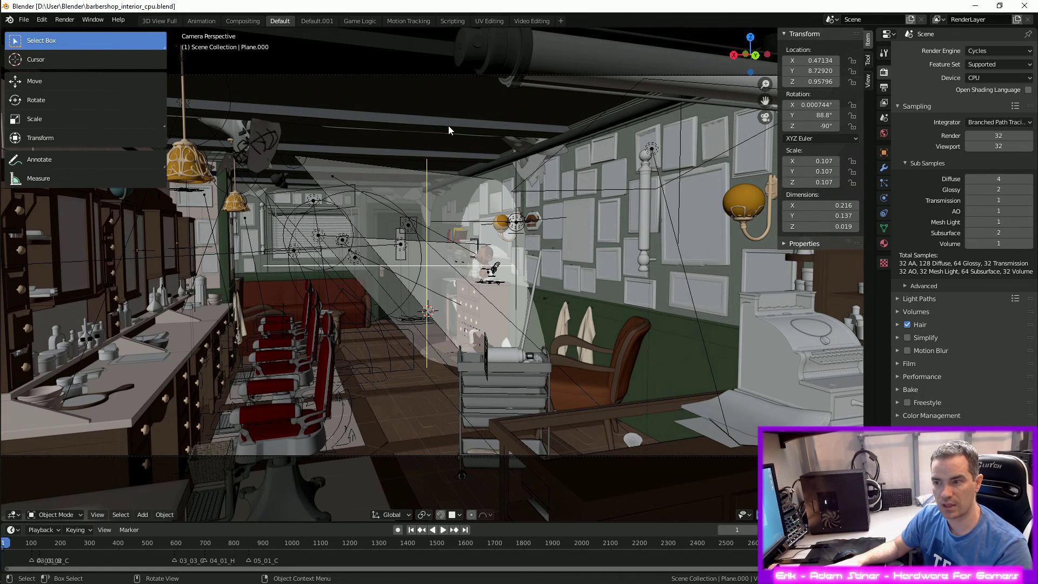
# - Render the barbershop scene at 3.8 GHz while HWMonitor logs 80 °C and 62.41 W peaks
pyautogui.press('F12')
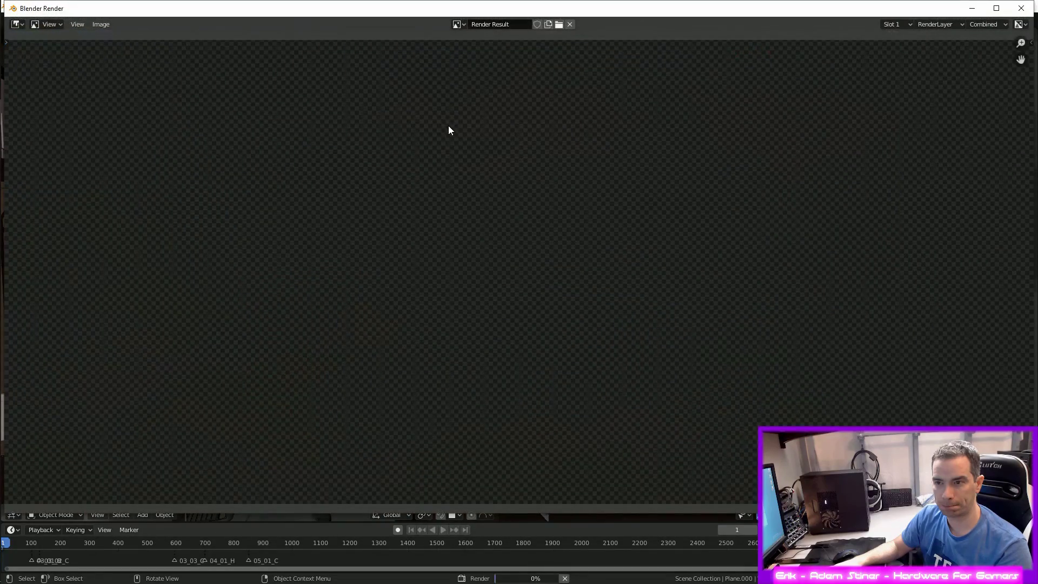
pyautogui.hotkey('alt', 'Tab')
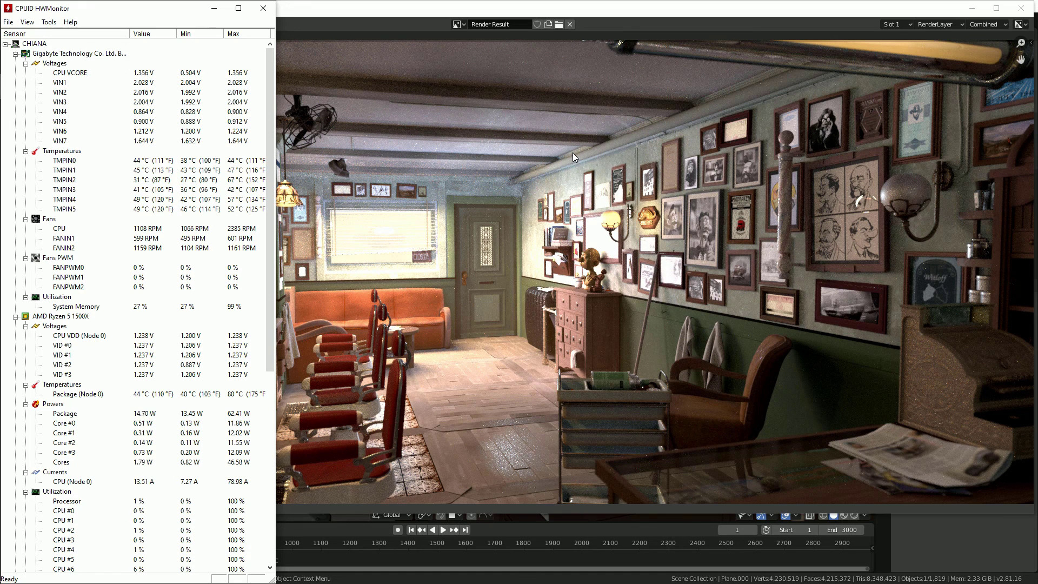
# - Close Blender and the Blender folder window
pyautogui.moveTo(1, 128)
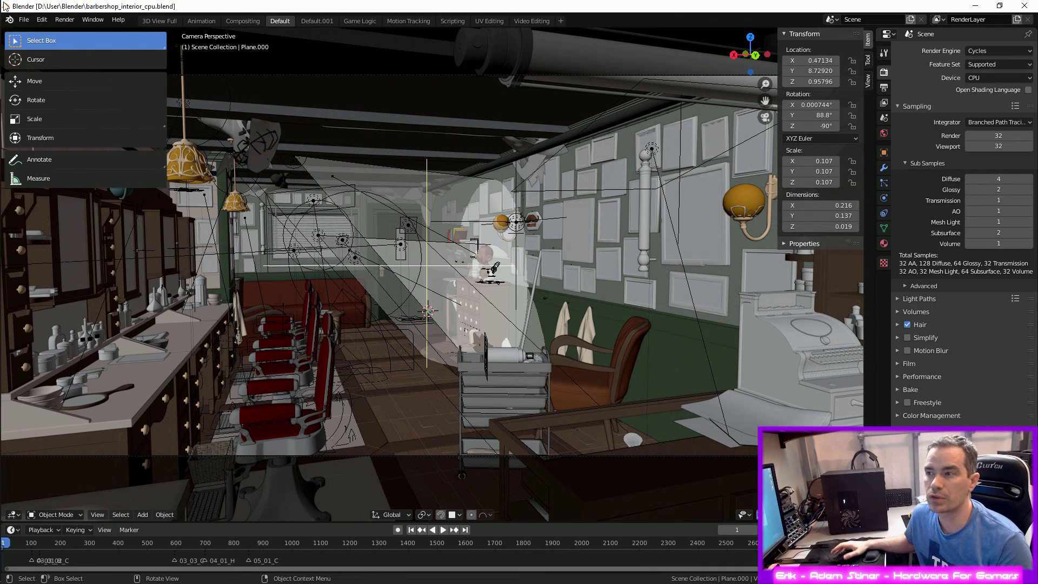
pyautogui.click(1024, 6)
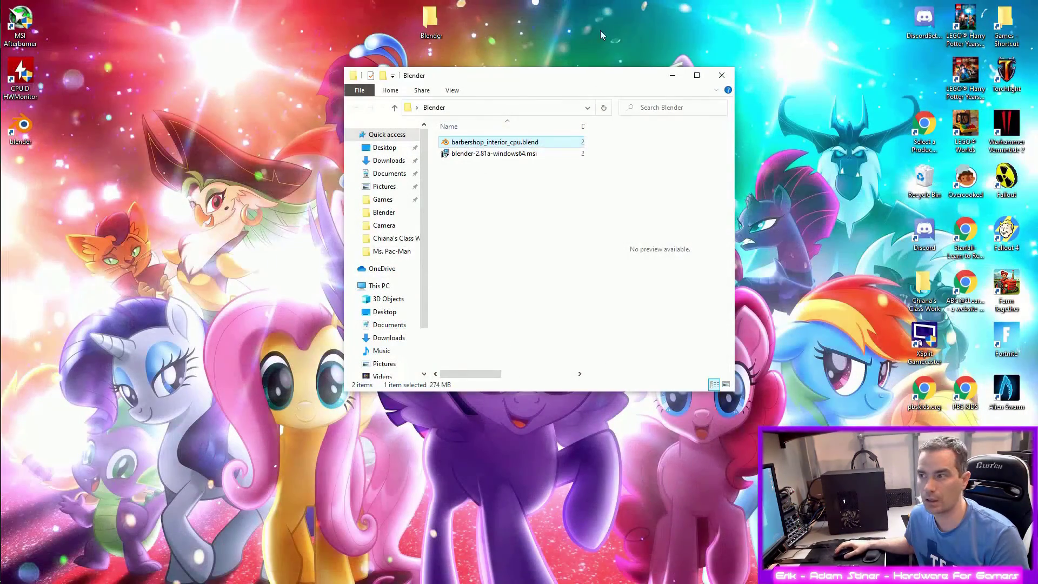
pyautogui.click(721, 76)
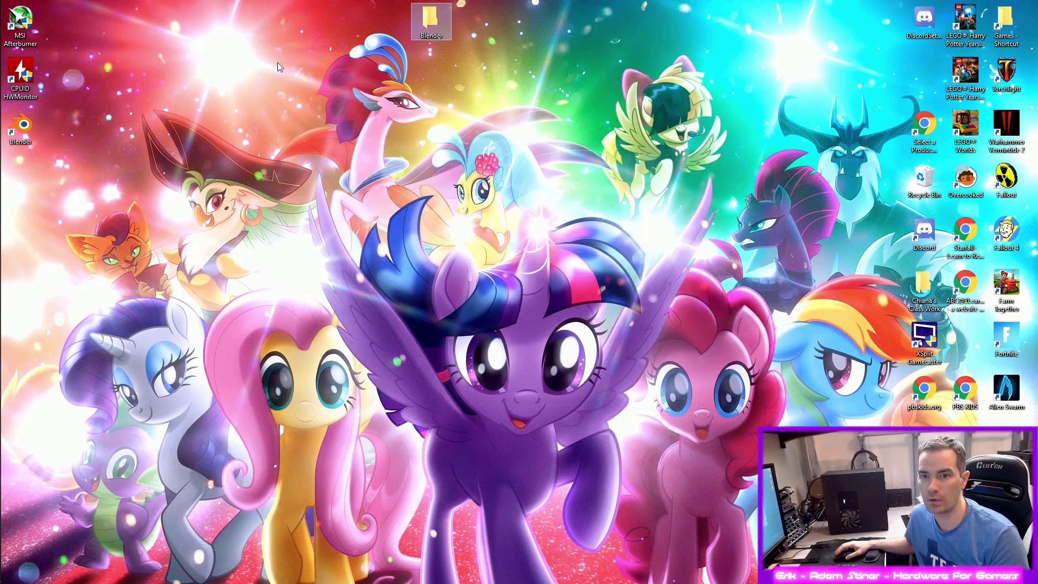
# - Restart the computer from the Start right-click menu to return to the BIOS
pyautogui.moveTo(2, 330)
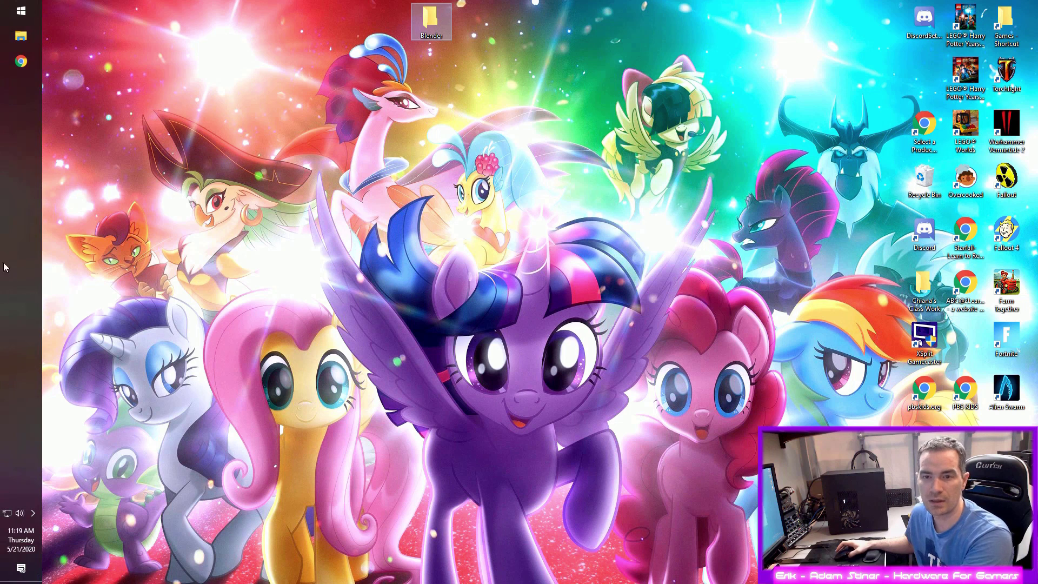
pyautogui.rightClick(14, 18)
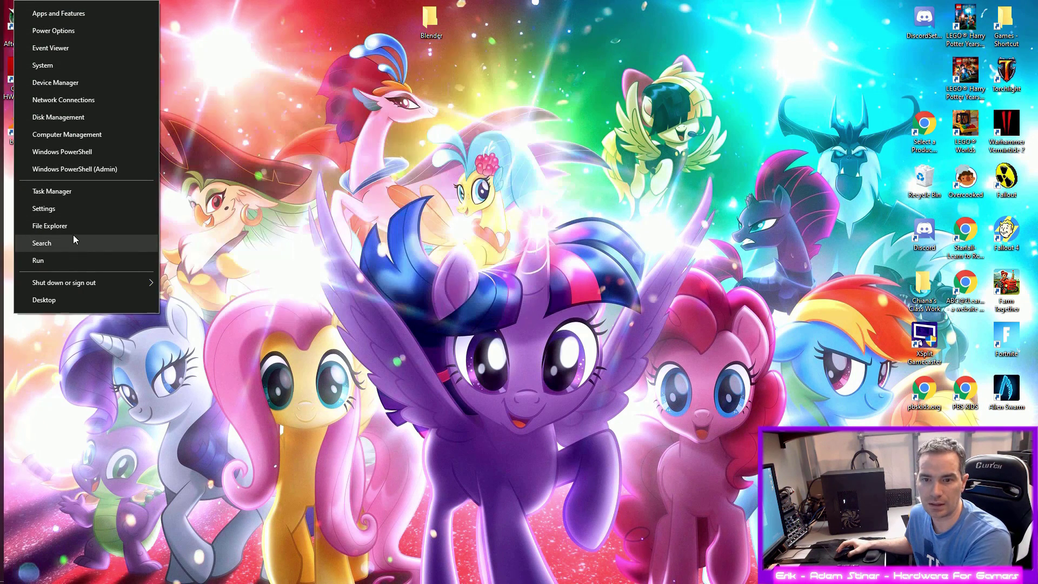
pyautogui.moveTo(66, 280)
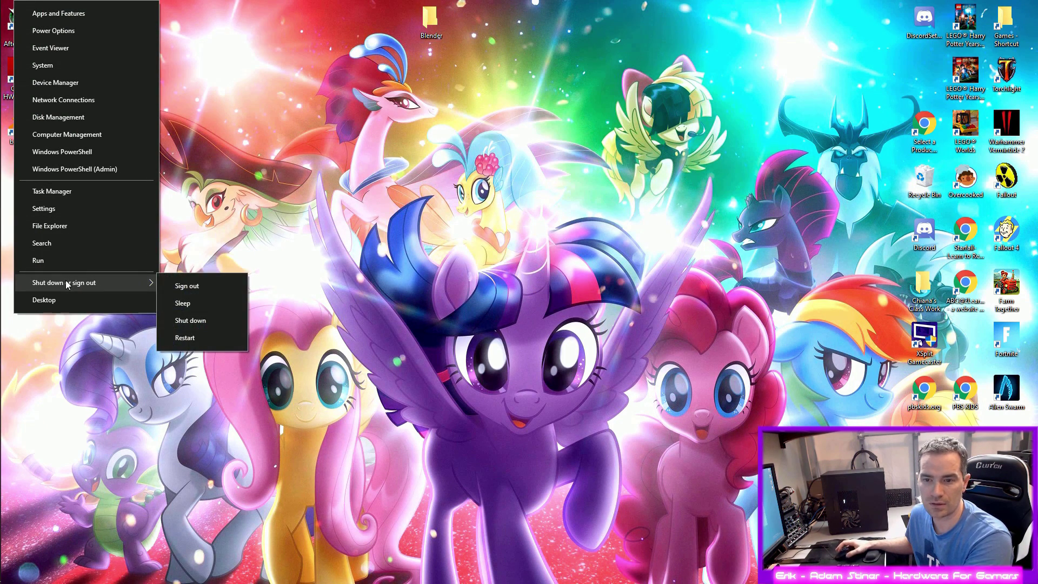
pyautogui.click(207, 338)
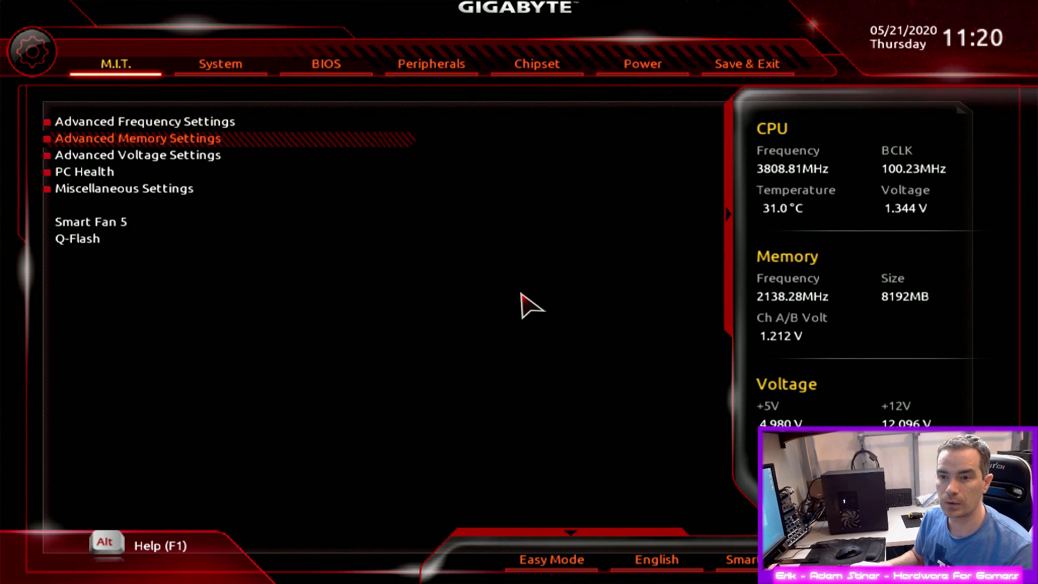
# - In Smart Fan 5, set SYS_FAN1's temperature input to CPU
pyautogui.press('Down')
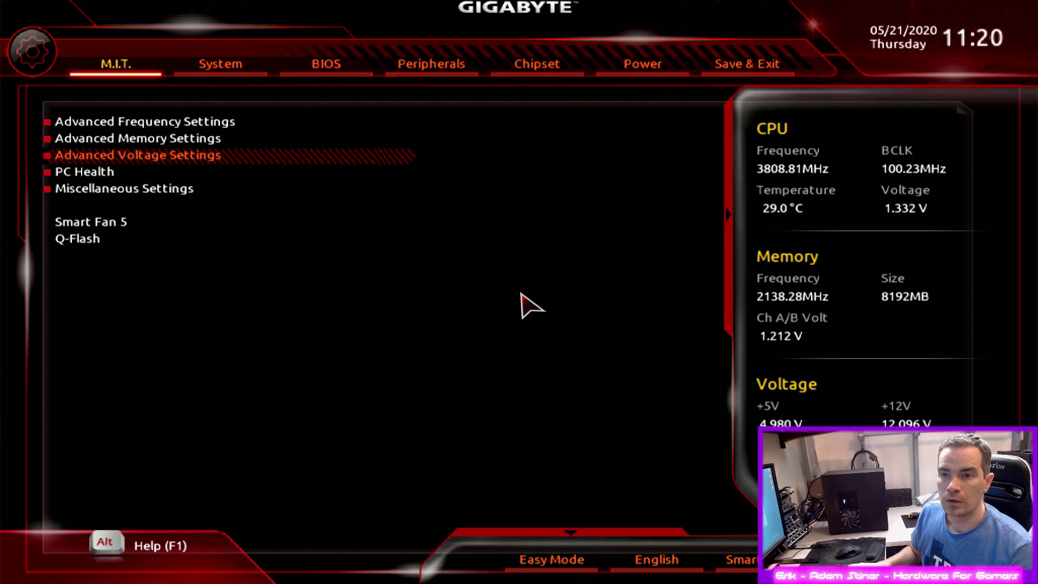
pyautogui.press('Down')
pyautogui.press('Down')
pyautogui.press('Down')
pyautogui.press('Return')
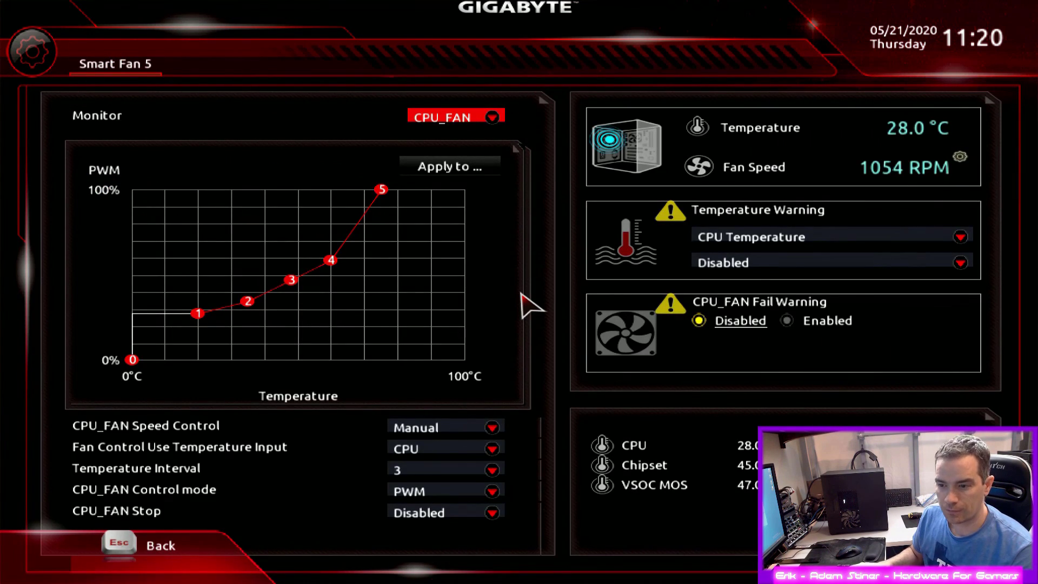
pyautogui.click(493, 119)
pyautogui.click(421, 158)
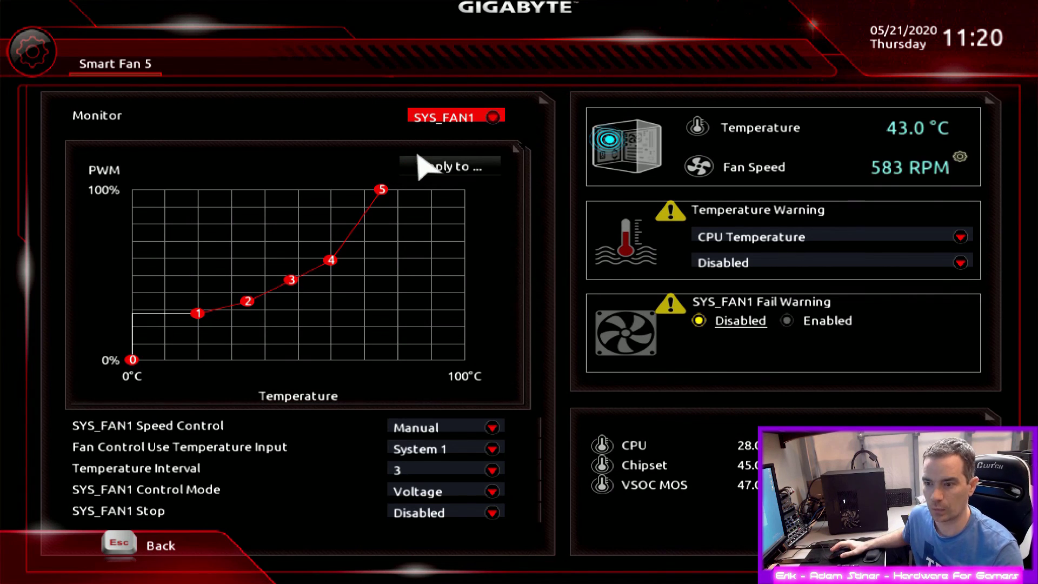
pyautogui.click(493, 450)
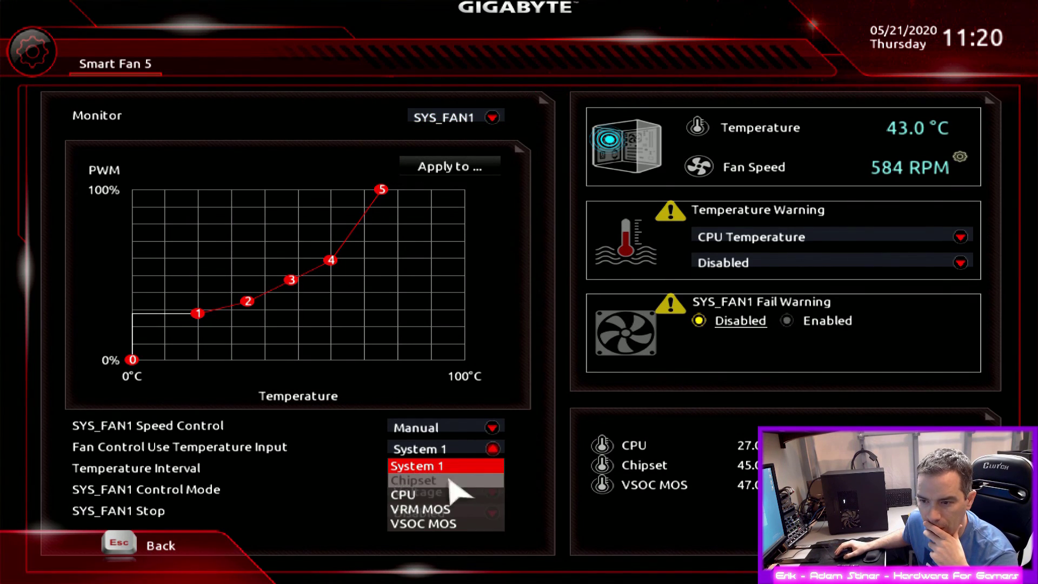
pyautogui.click(434, 495)
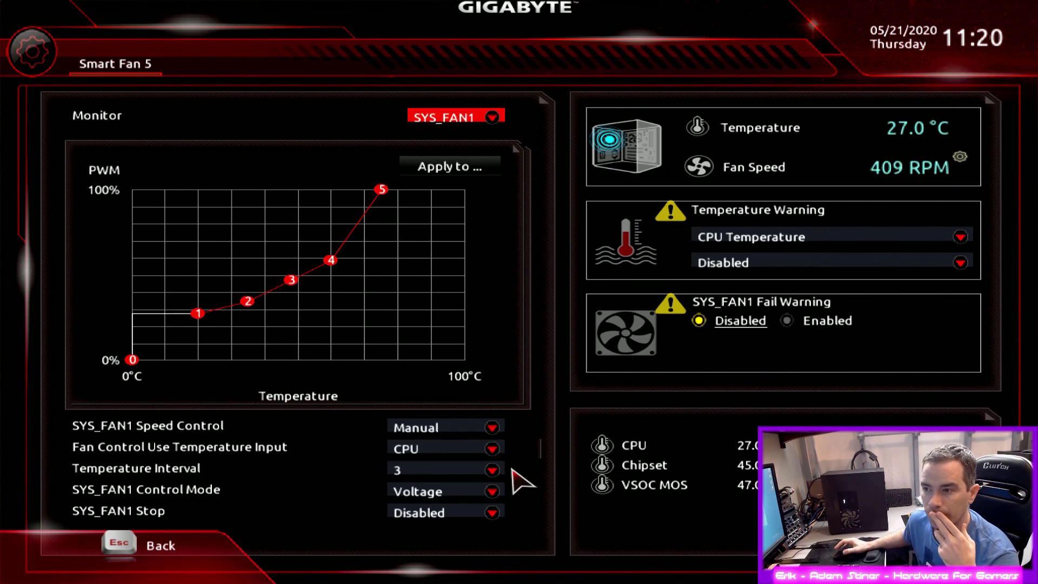
# - Set SYS_FAN2's temperature input to CPU as well and return to the Save & Exit page
pyautogui.click(493, 119)
pyautogui.click(500, 135)
pyautogui.click(492, 118)
pyautogui.click(449, 170)
pyautogui.click(491, 449)
pyautogui.click(456, 498)
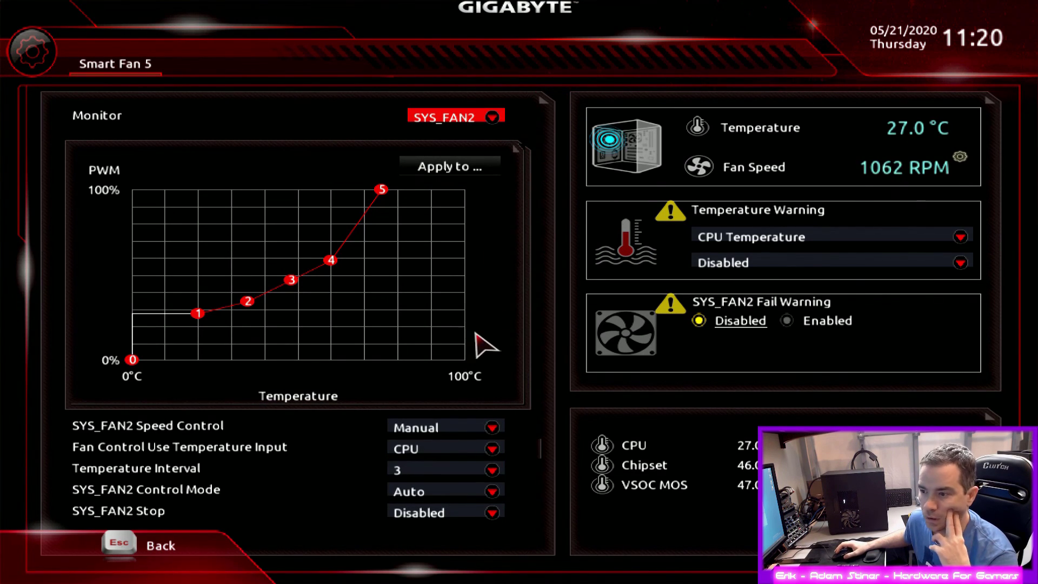
pyautogui.press('Escape')
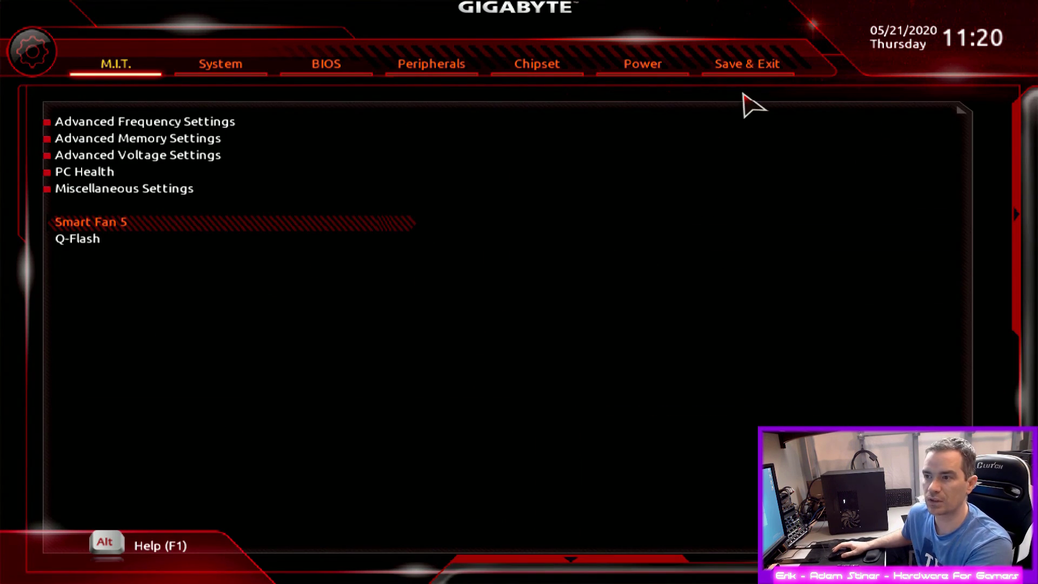
pyautogui.press('Left')
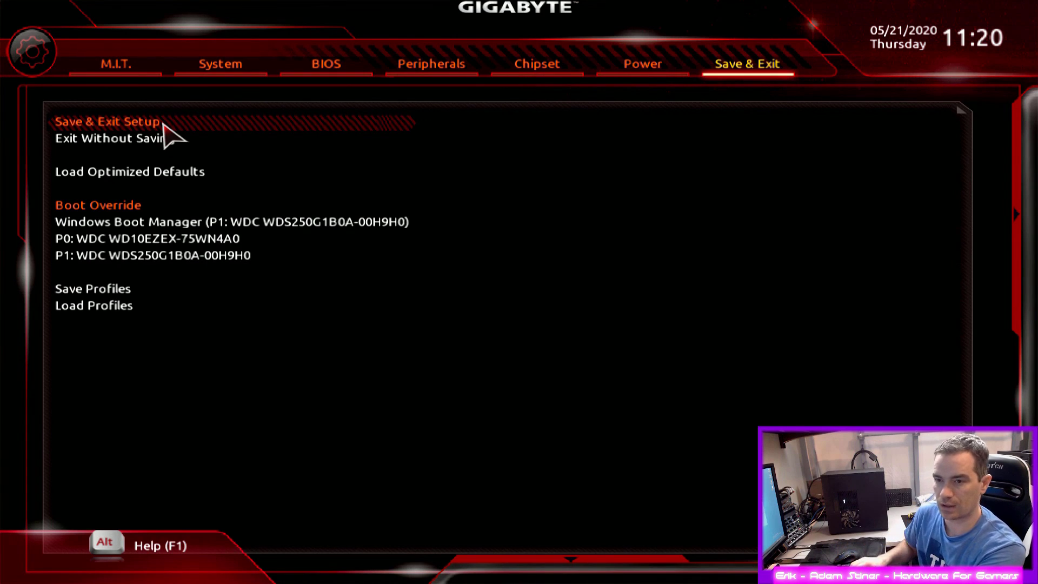
# - Save the fan changes and restart using Save & Exit Setup
pyautogui.press('Down')
pyautogui.press('Up')
pyautogui.press('Return')
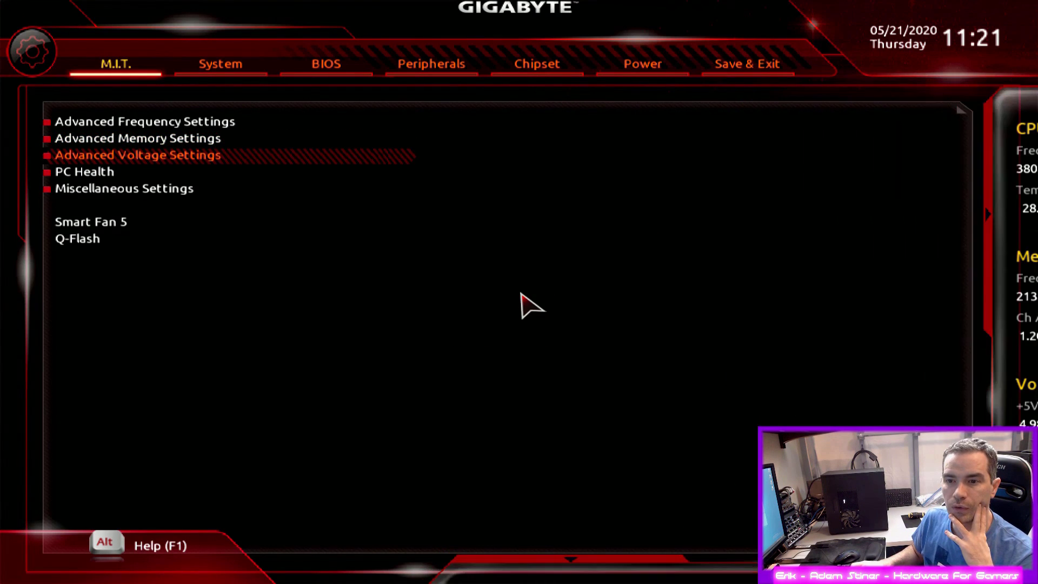
# - In Advanced Memory Settings, set Extreme Memory Profile (X.M.P.) to Profile1 for 3000MHz at 1.35V
pyautogui.press('Up')
pyautogui.press('Return')
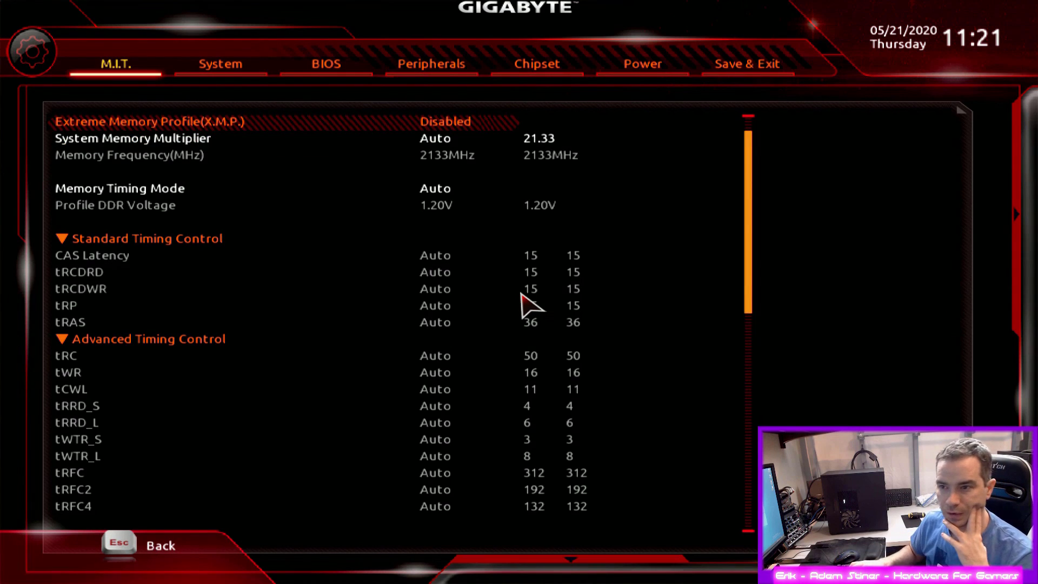
pyautogui.press('Return')
pyautogui.press('Down')
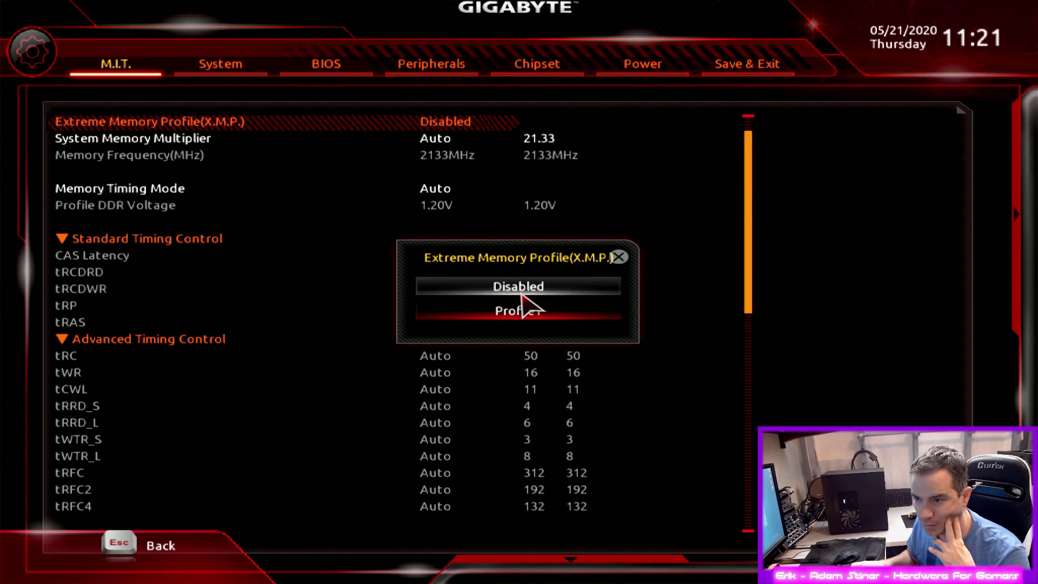
pyautogui.press('Return')
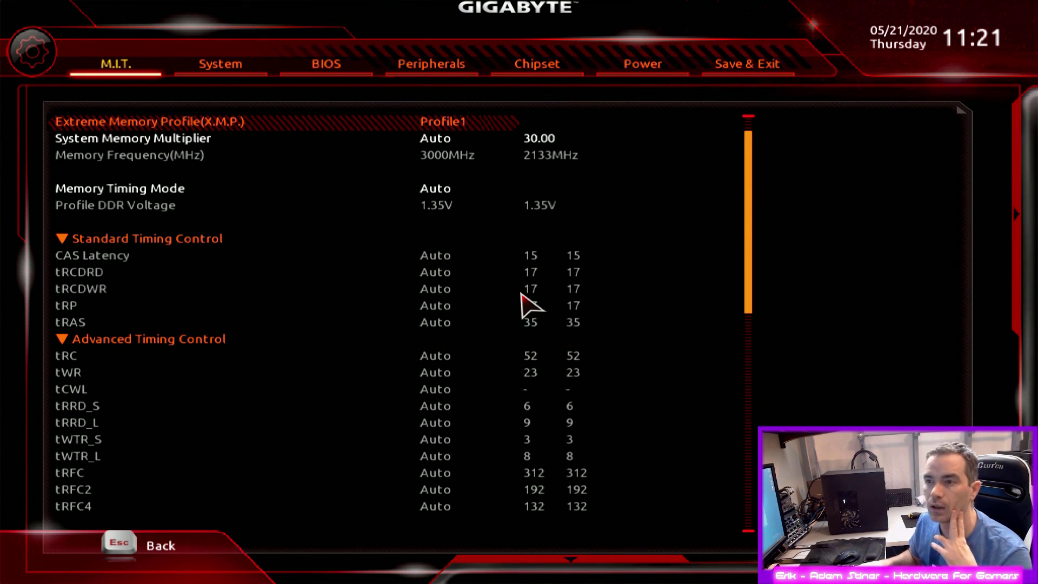
pyautogui.press('Down')
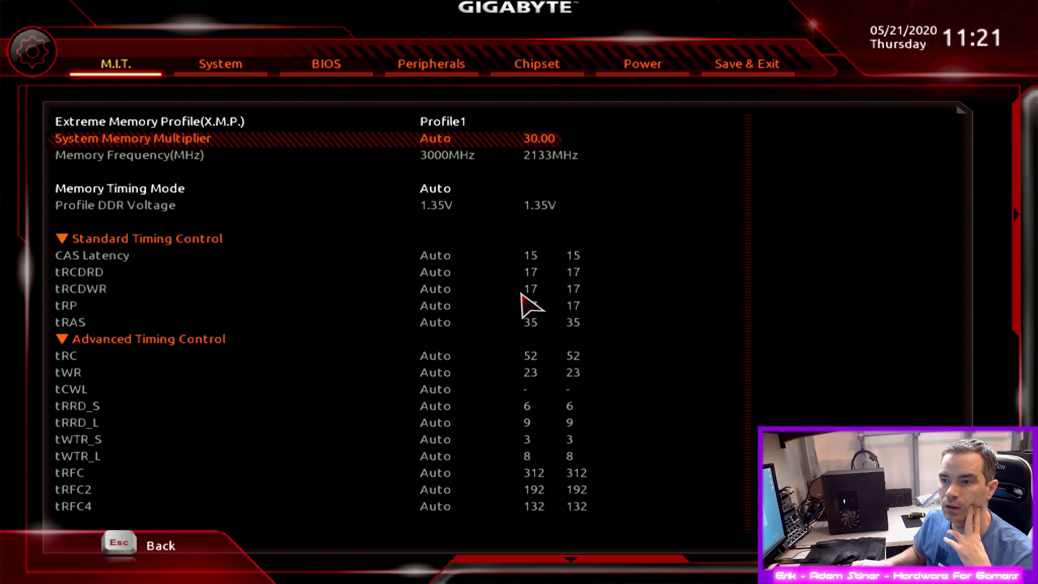
pyautogui.press('Down')
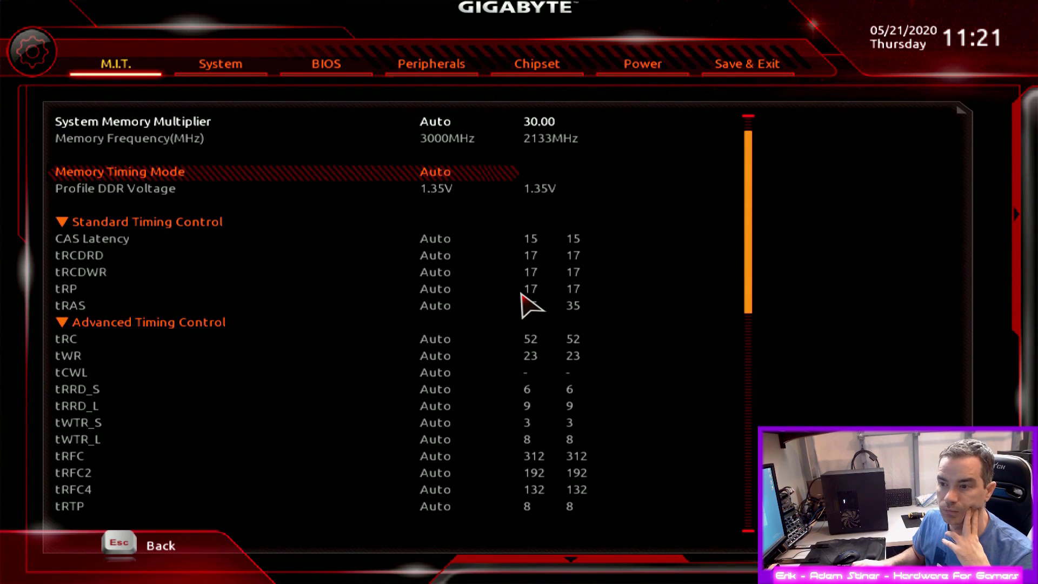
pyautogui.scroll(-7, 522, 305)
pyautogui.scroll(6, 522, 305)
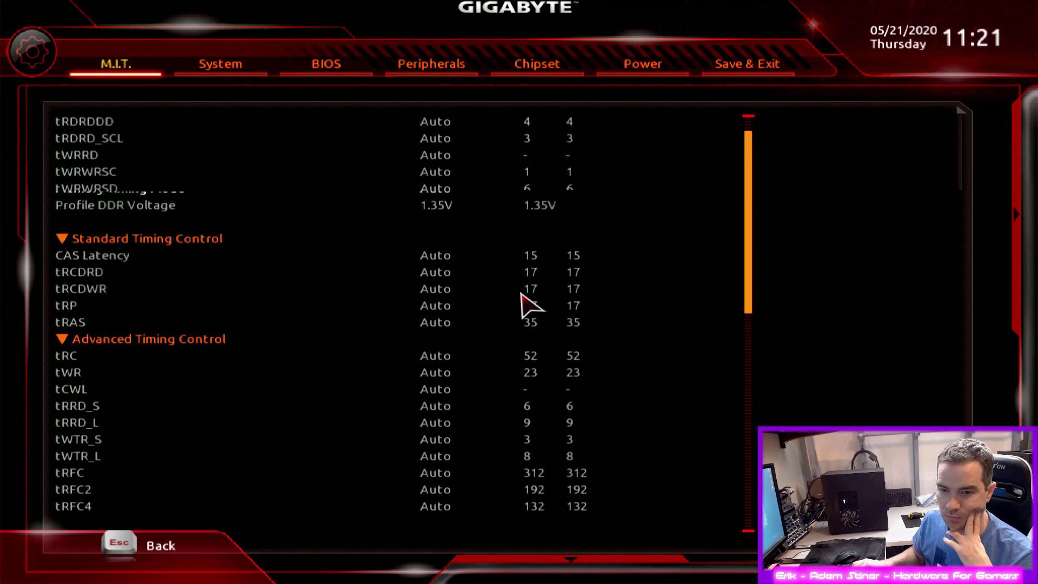
# - Confirm CPU Clock Ratio 38.00 and XMP Profile1 in Advanced Frequency Settings, ending at Save & Exit
pyautogui.press('Left')
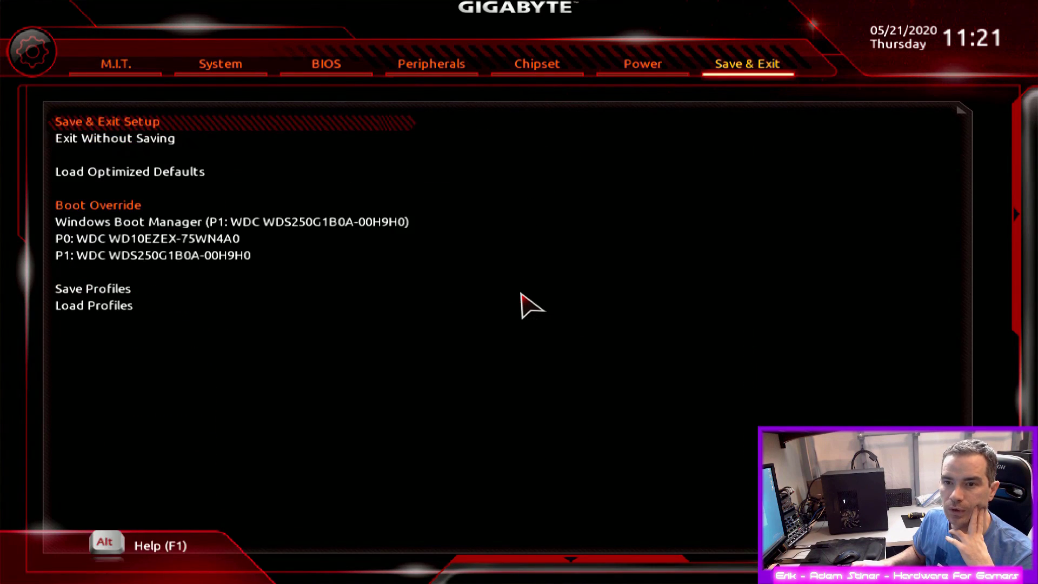
pyautogui.press('Right')
pyautogui.press('Right')
pyautogui.press('Left')
pyautogui.press('Up')
pyautogui.press('Return')
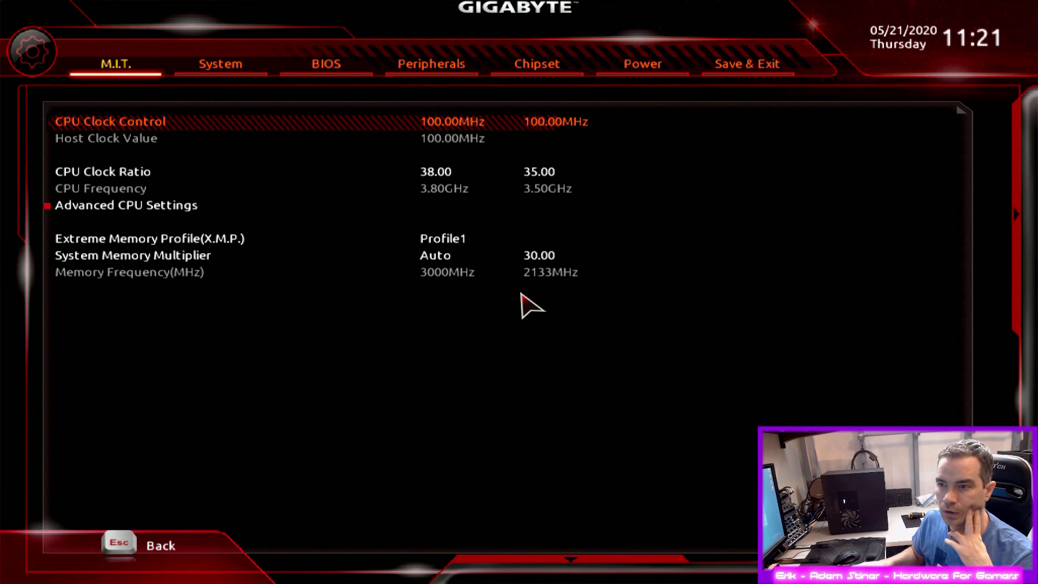
pyautogui.press('Down')
pyautogui.press('Down')
pyautogui.press('Down')
pyautogui.press('Down')
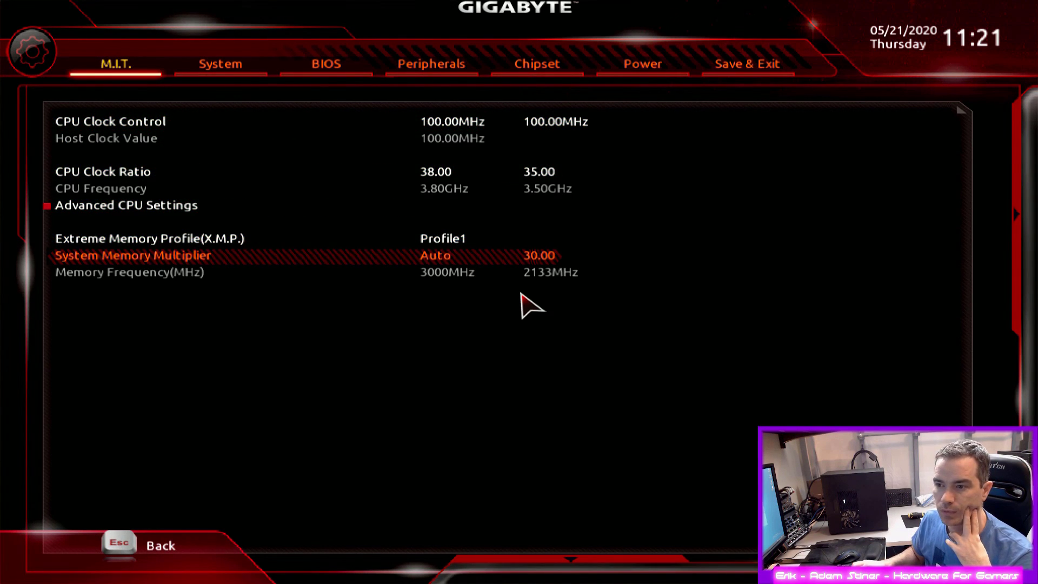
pyautogui.press('Up')
pyautogui.press('Up')
pyautogui.press('Up')
pyautogui.press('Up')
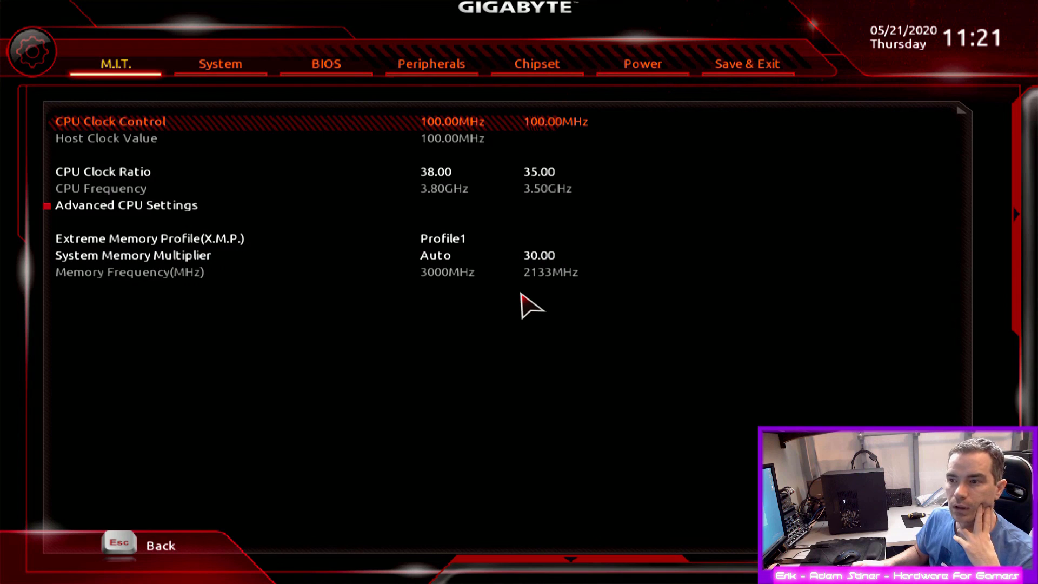
pyautogui.press('Right')
pyautogui.press('Right')
pyautogui.press('Right')
pyautogui.press('Right')
pyautogui.press('Right')
pyautogui.press('Right')
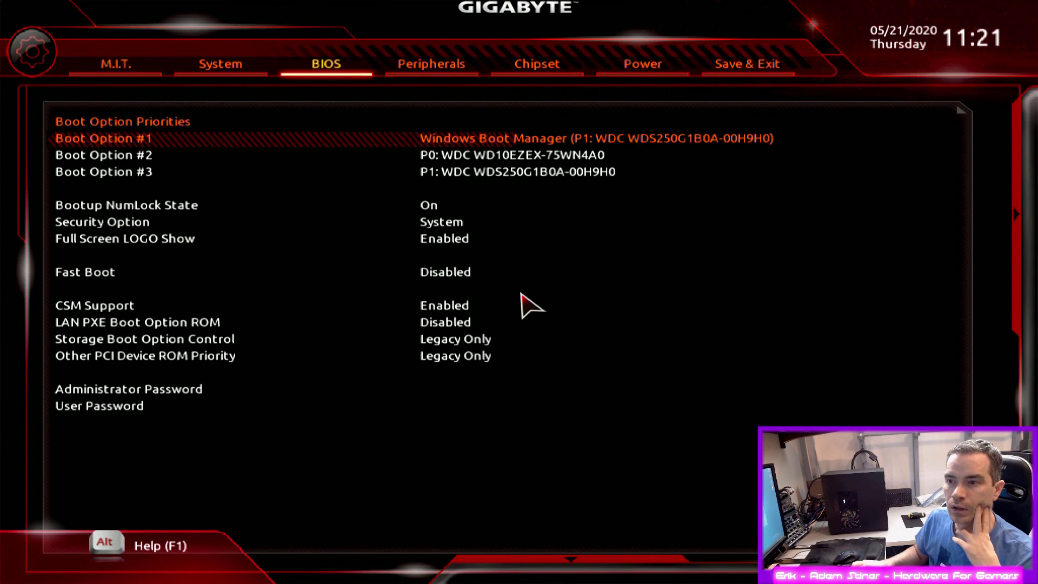